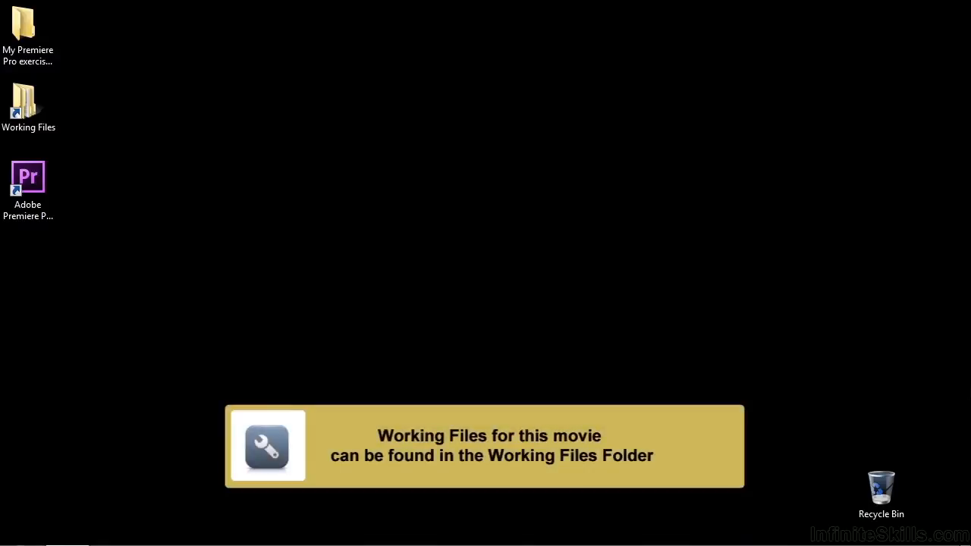
Open the project 1802-j and l audio edits.prproj from the projects folder in Working Files
{"action": "double_click", "coordinate": [28, 106]}
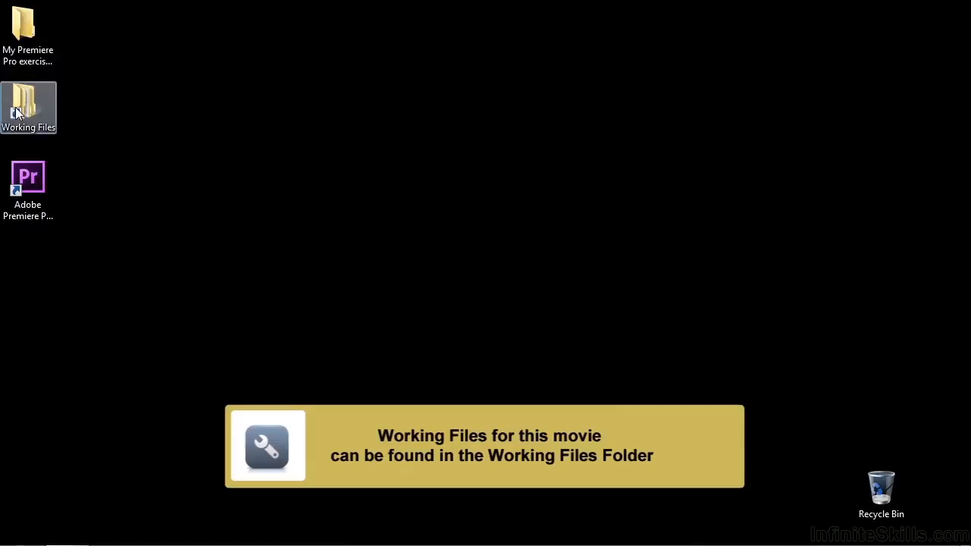
{"action": "double_click", "coordinate": [331, 266]}
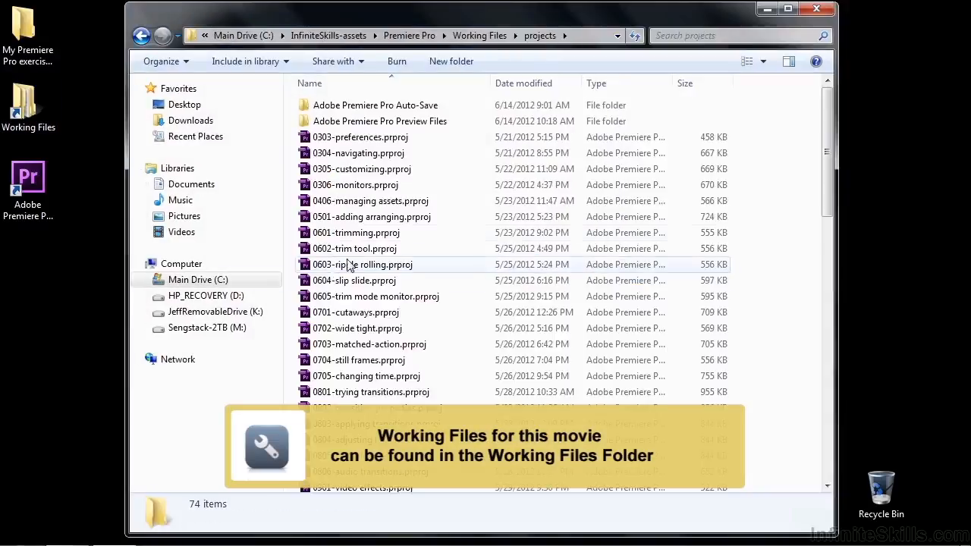
{"action": "left_click_drag", "start_coordinate": [833, 190], "coordinate": [836, 459]}
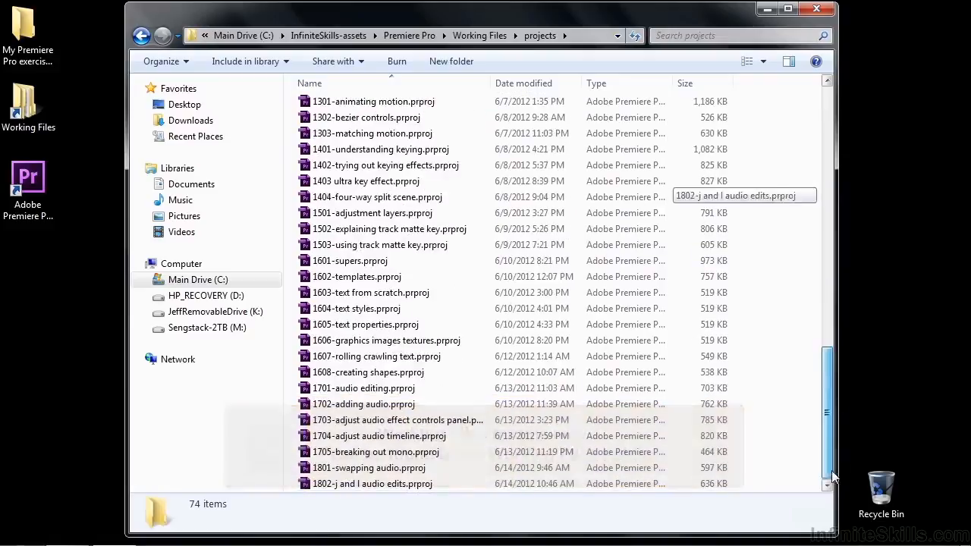
{"action": "left_click", "coordinate": [345, 485]}
{"action": "double_click", "coordinate": [343, 488]}
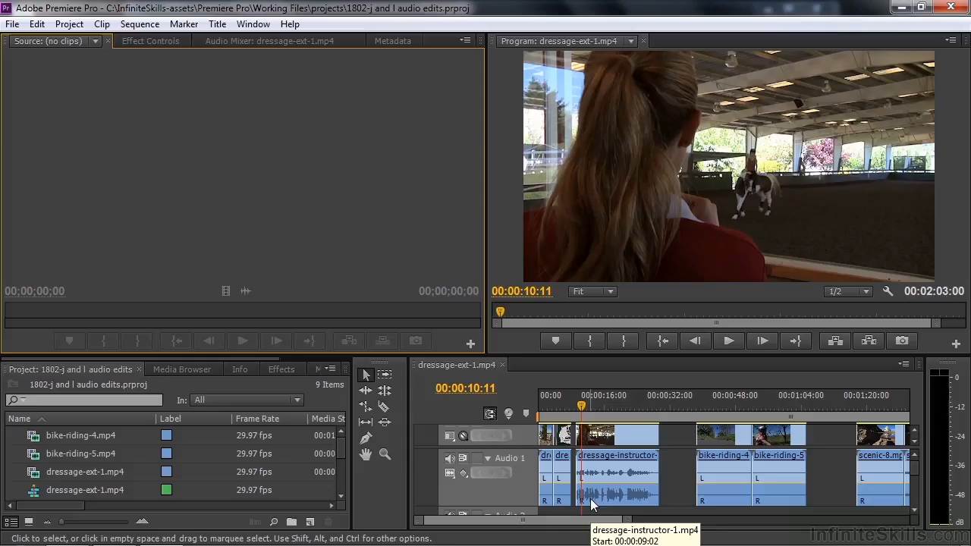
Play the sequence from the end of dressage-ext-2.mp4 into dressage-instructor-1.mp4 to hear the instructor's audio
{"action": "left_click_drag", "start_coordinate": [582, 407], "coordinate": [565, 408]}
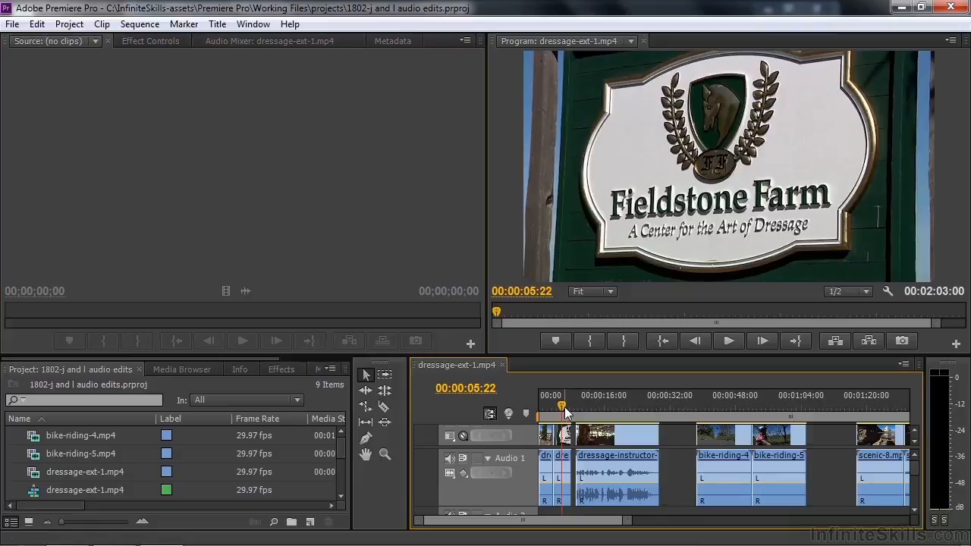
{"action": "left_click", "coordinate": [564, 407]}
{"action": "left_click_drag", "start_coordinate": [564, 405], "coordinate": [573, 407]}
{"action": "key", "text": "space"}
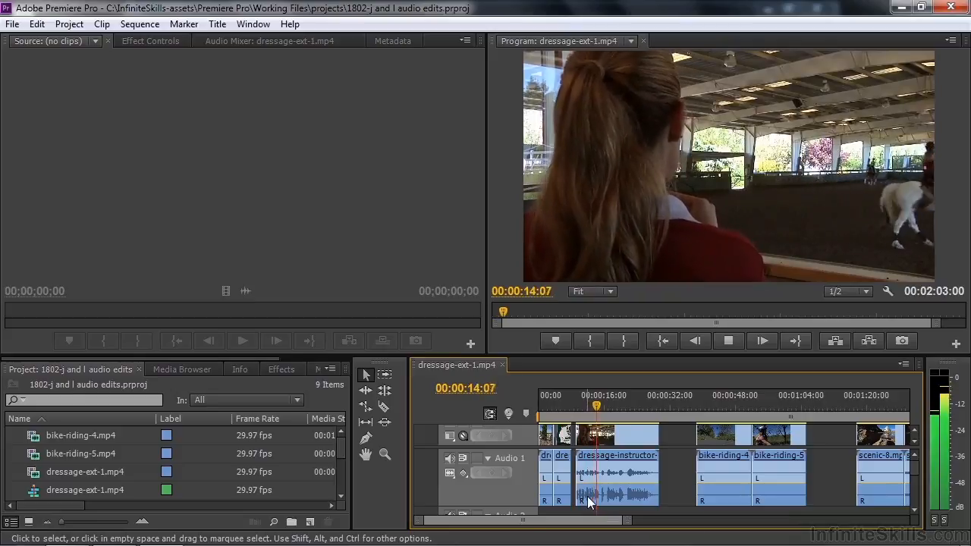
{"action": "key", "text": "space"}
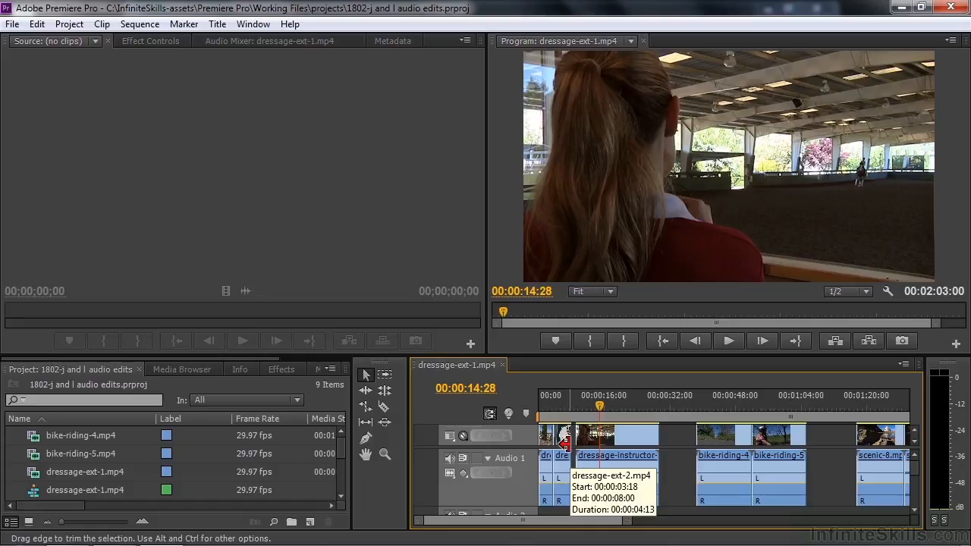
Enlarge the timeline area and zoom in on the opening dressage clips so Video 1 and Audio 1 are fully shown
{"action": "key", "text": "="}
{"action": "key", "text": "="}
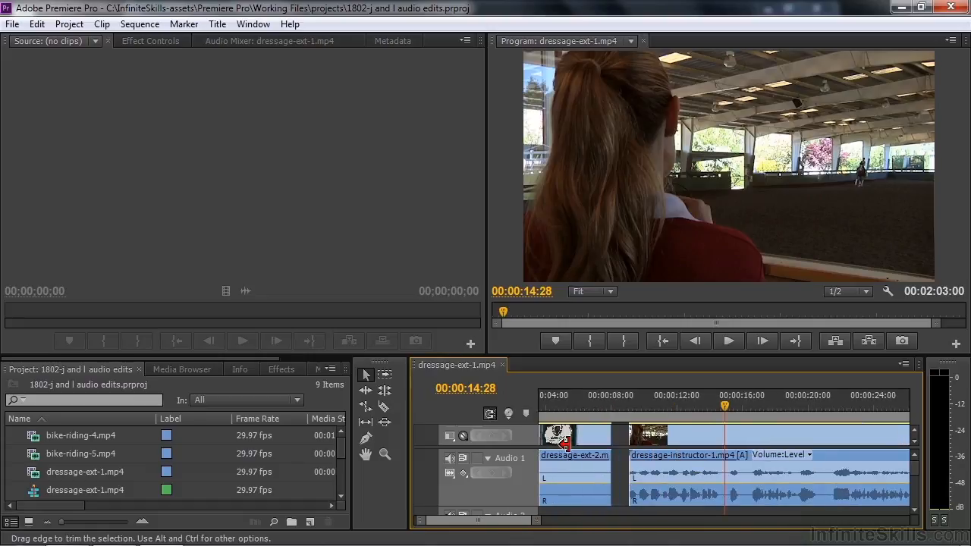
{"action": "left_click_drag", "start_coordinate": [683, 353], "coordinate": [683, 308]}
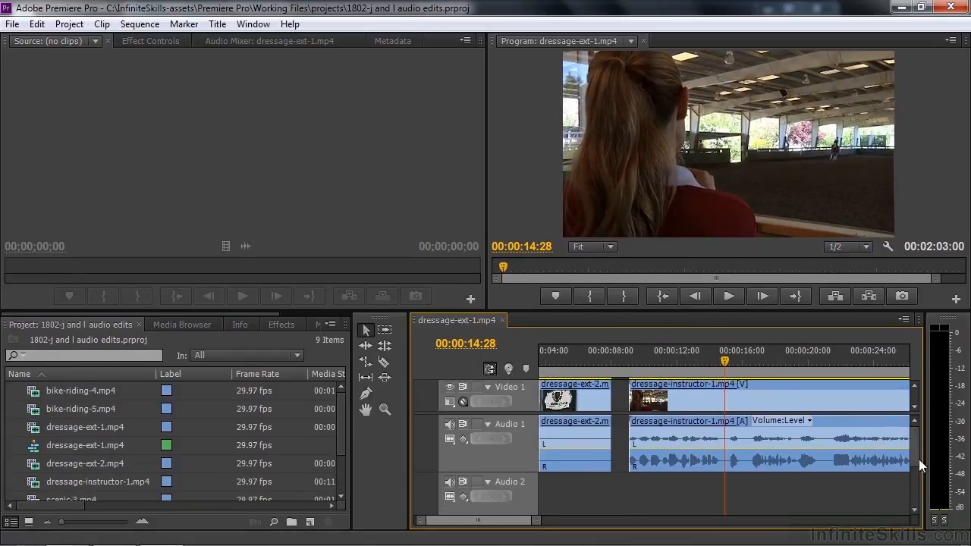
{"action": "left_click_drag", "start_coordinate": [914, 414], "coordinate": [914, 425]}
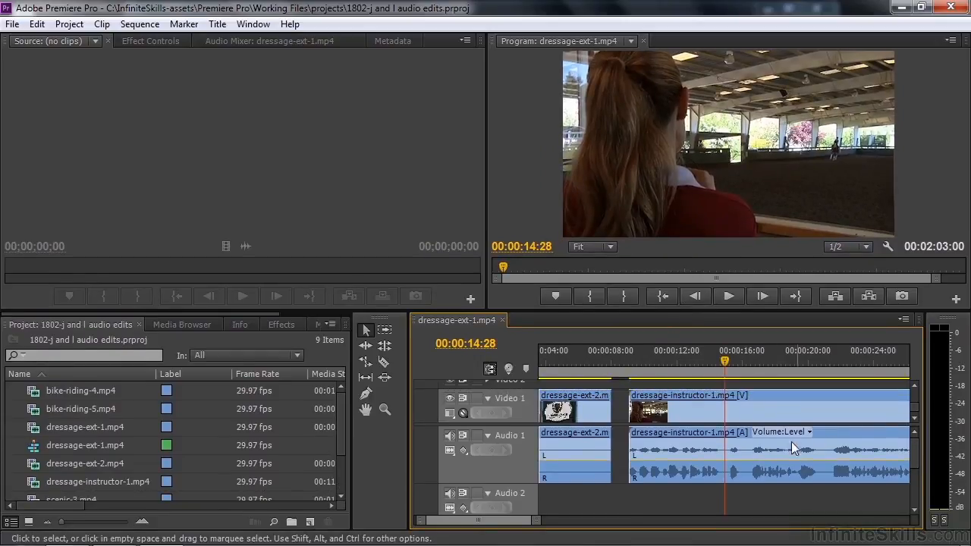
{"action": "left_click_drag", "start_coordinate": [522, 523], "coordinate": [503, 523]}
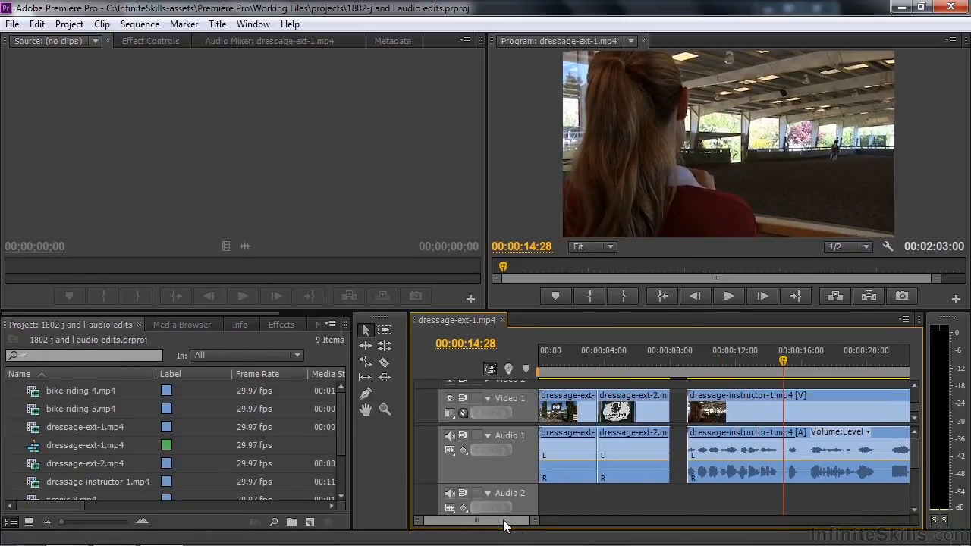
Find where the instructor starts speaking and trim the start of dressage-instructor-1.mp4, video and audio, to 00:00:10:08
{"action": "left_click_drag", "start_coordinate": [788, 373], "coordinate": [691, 377]}
{"action": "key", "text": "space"}
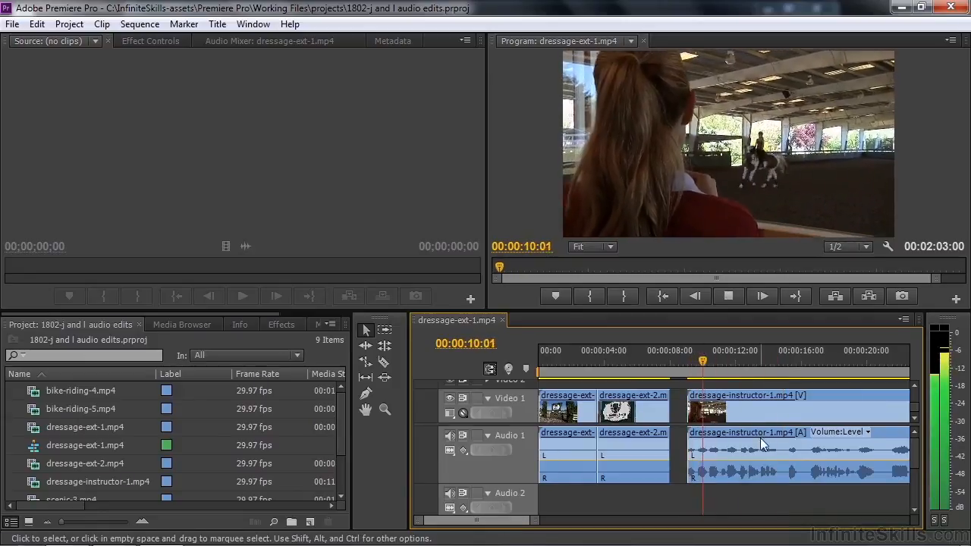
{"action": "key", "text": "space"}
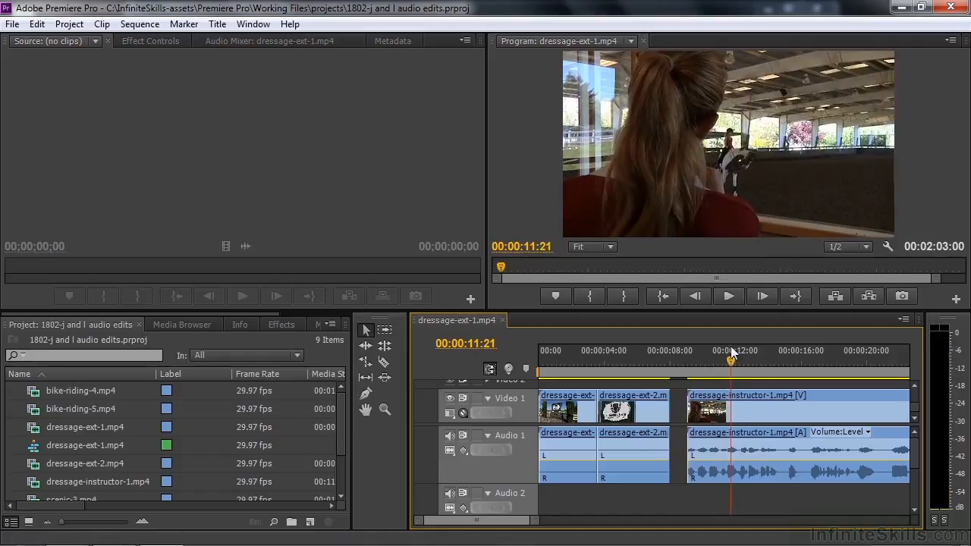
{"action": "left_click_drag", "start_coordinate": [734, 356], "coordinate": [705, 370]}
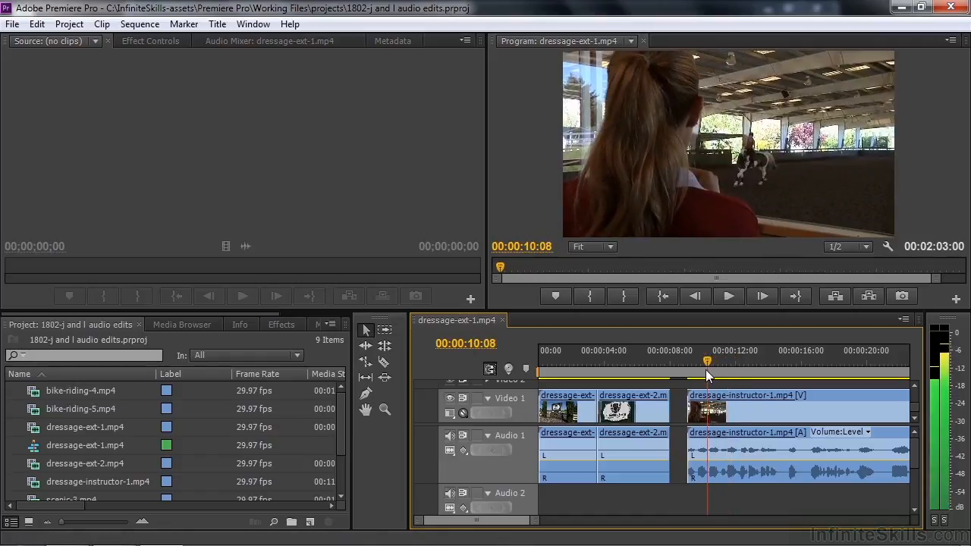
{"action": "left_click_drag", "start_coordinate": [682, 413], "coordinate": [704, 414]}
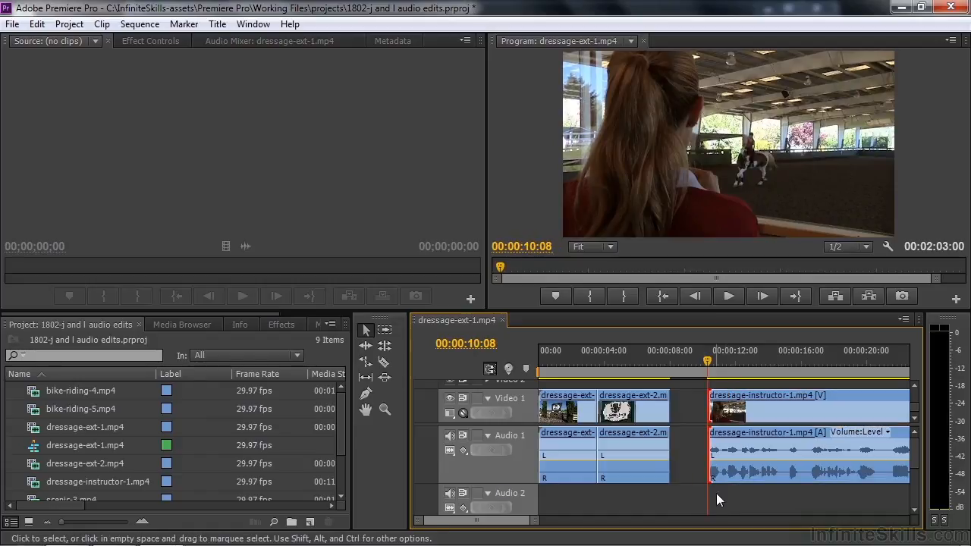
Play dressage-instructor-1.mp4 from its trimmed start to check the opening words and picture
{"action": "key", "text": "space"}
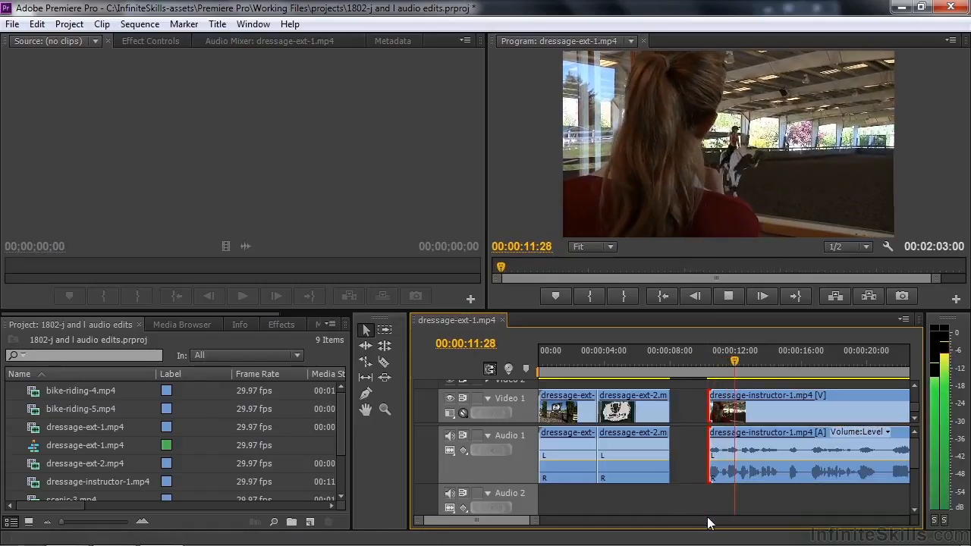
{"action": "key", "text": "space"}
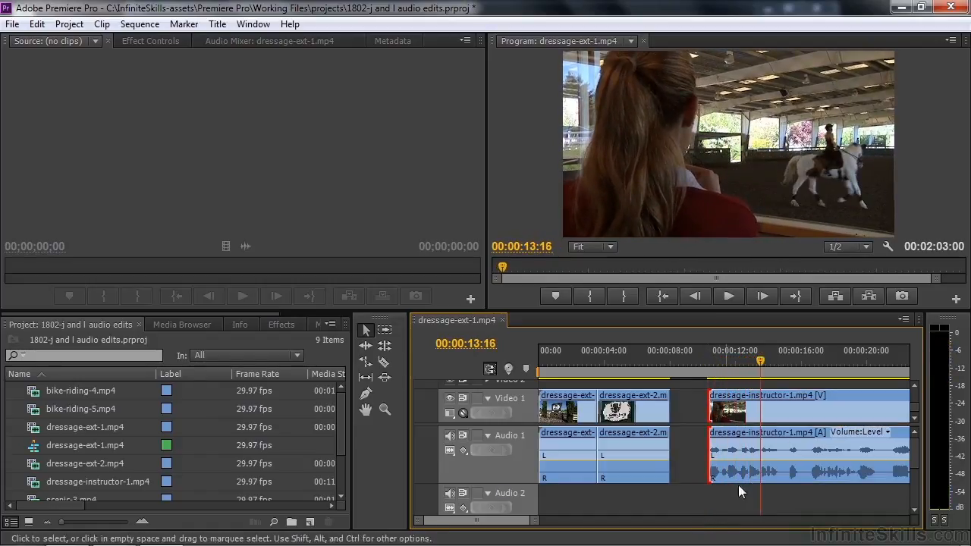
{"action": "left_click_drag", "start_coordinate": [762, 367], "coordinate": [714, 362]}
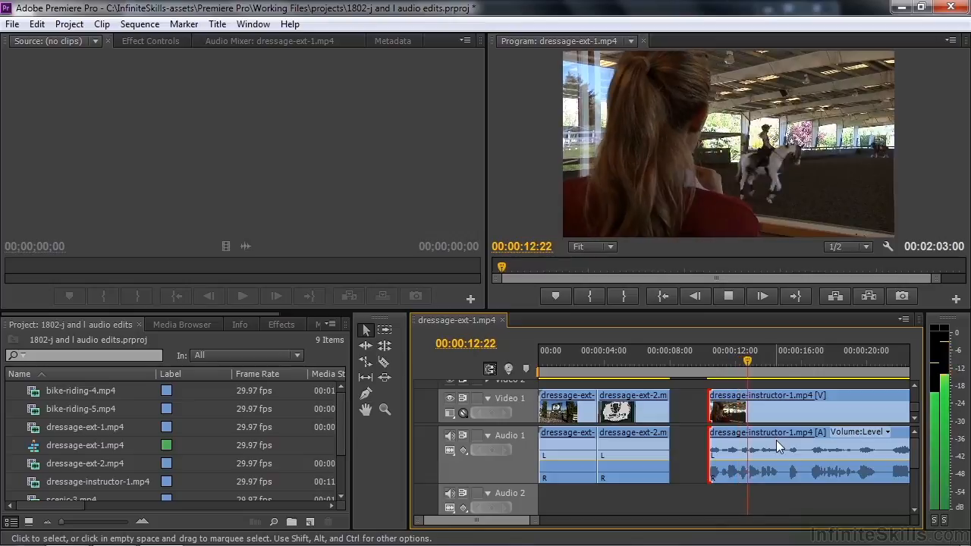
{"action": "key", "text": "space"}
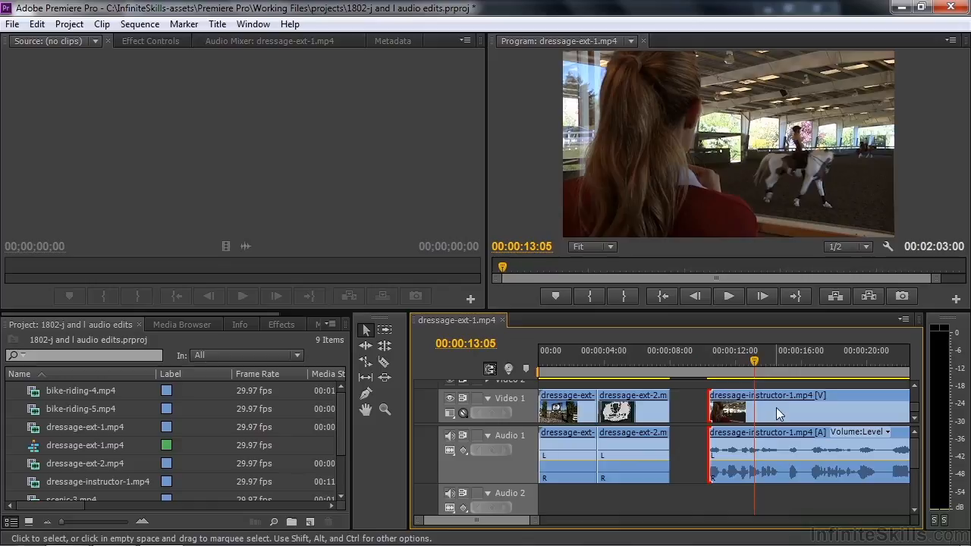
Trim only the video start of dressage-instructor-1.mp4 to about 00:00:21, leaving its linked audio untrimmed
{"action": "mouse_move", "coordinate": [776, 407]}
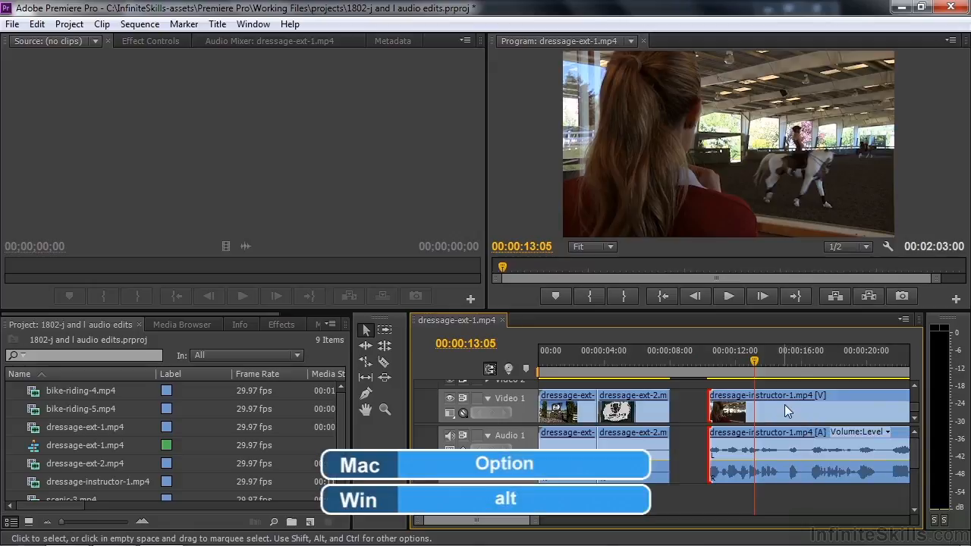
{"action": "left_click_drag", "start_coordinate": [714, 406], "coordinate": [888, 405]}
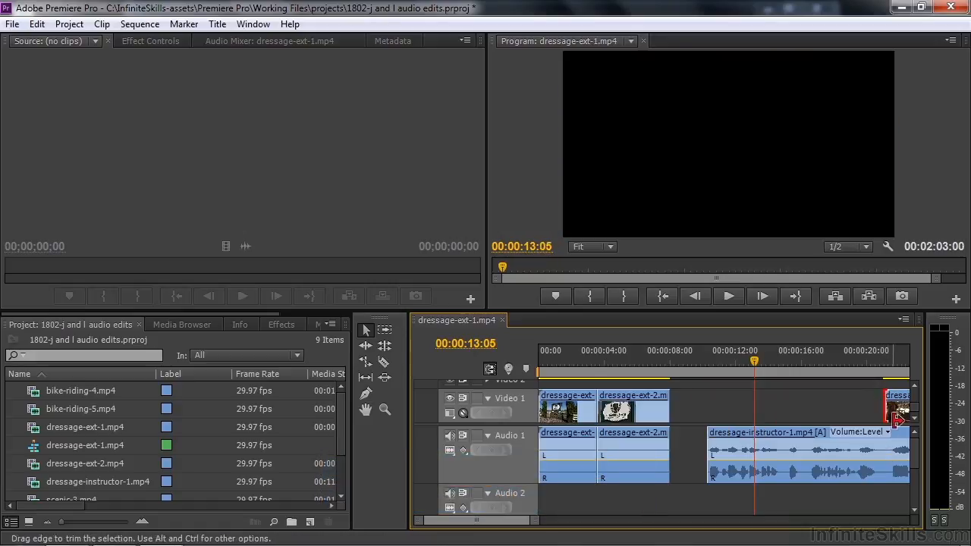
{"action": "left_click", "coordinate": [836, 415]}
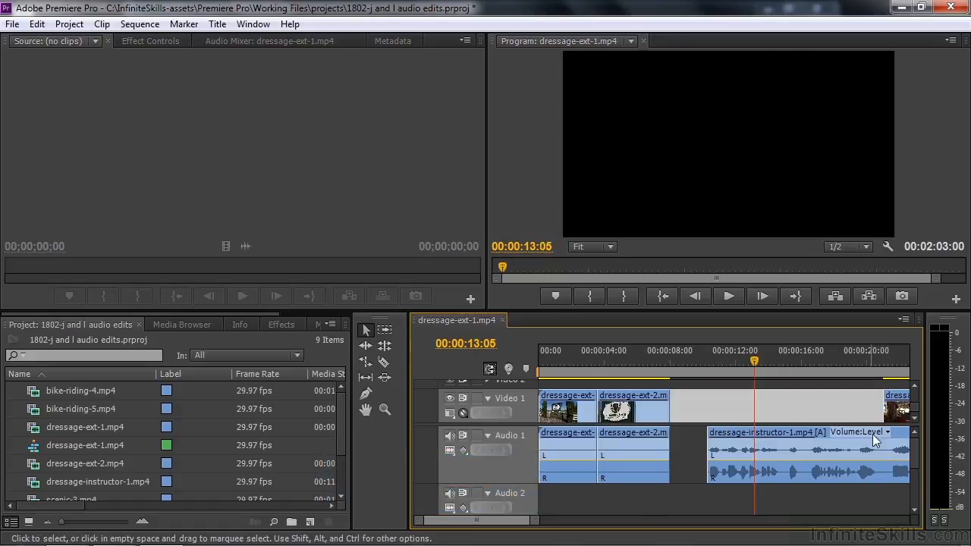
Collapse the Video 1 track and move only the audio of dressage-instructor-1.mp4 straight down to Audio 2
{"action": "left_click", "coordinate": [871, 442]}
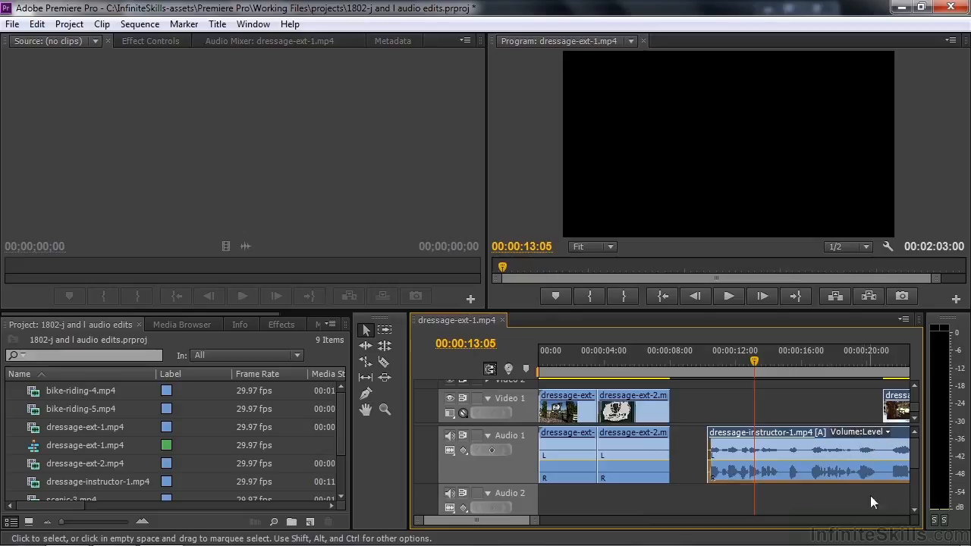
{"action": "left_click", "coordinate": [863, 432]}
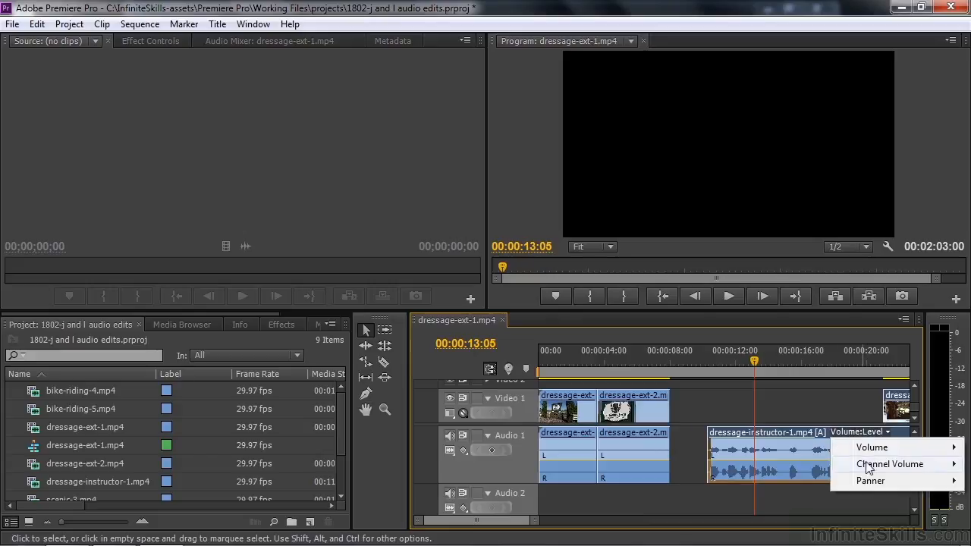
{"action": "mouse_move", "coordinate": [871, 481]}
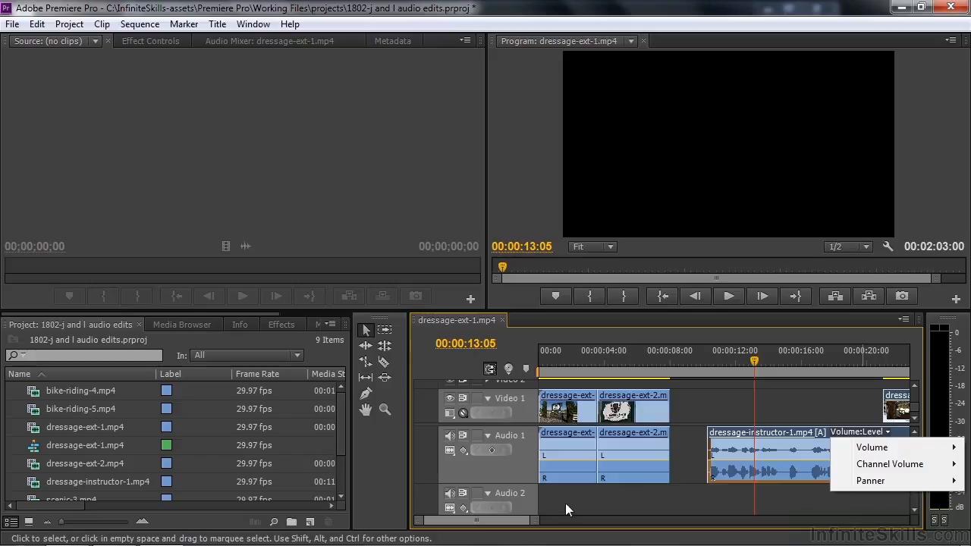
{"action": "left_click", "coordinate": [487, 398]}
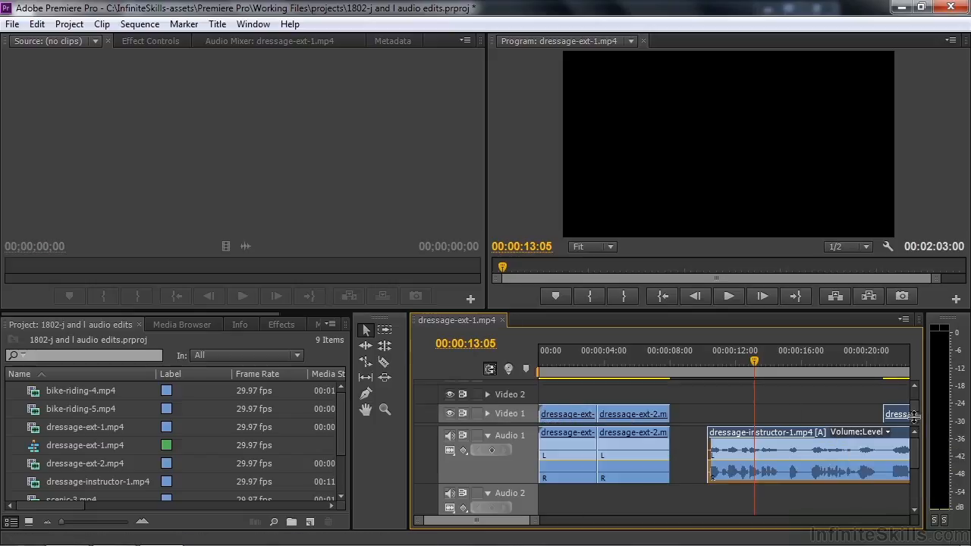
{"action": "scroll", "coordinate": [773, 436], "scroll_direction": "down", "scroll_amount": 1}
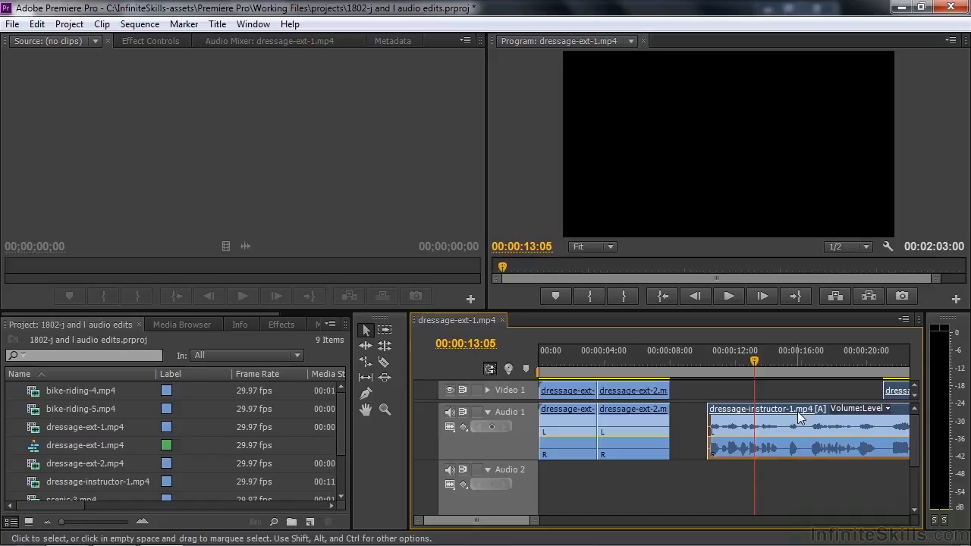
{"action": "left_click_drag", "start_coordinate": [786, 417], "coordinate": [781, 480]}
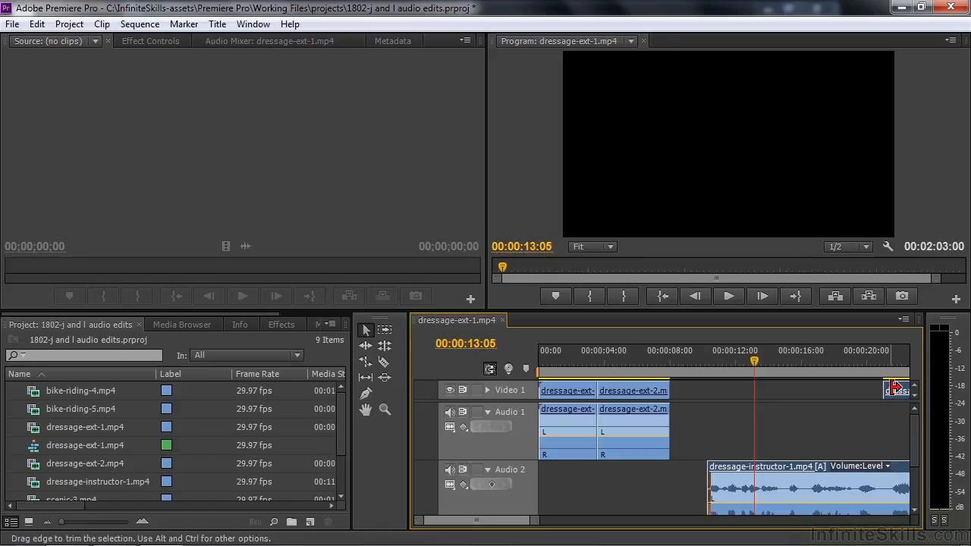
Slide the linked dressage-instructor-1.mp4 clip earlier so its audio starts under dressage-ext-2.mp4 at about 00:00:05, and play the overlap
{"action": "left_click_drag", "start_coordinate": [878, 470], "coordinate": [821, 478]}
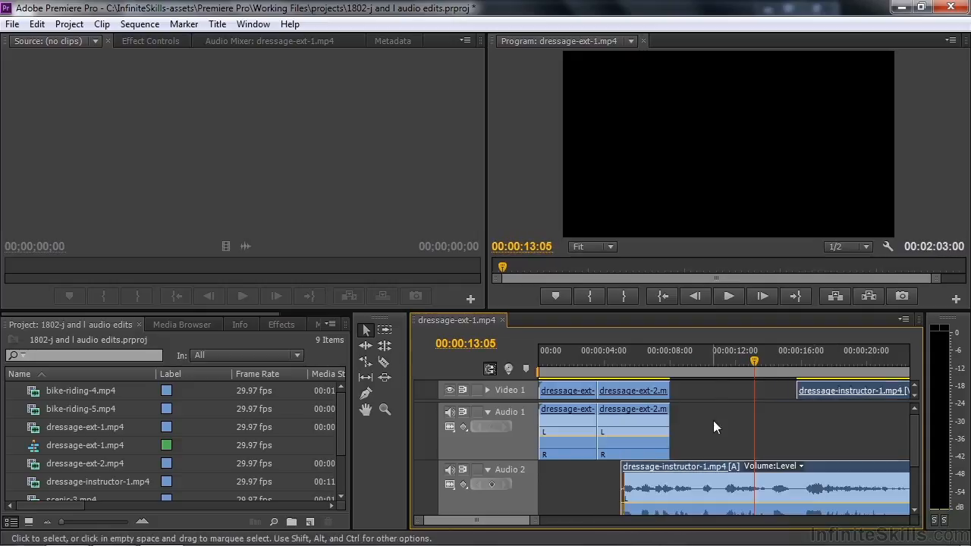
{"action": "left_click_drag", "start_coordinate": [753, 358], "coordinate": [622, 402]}
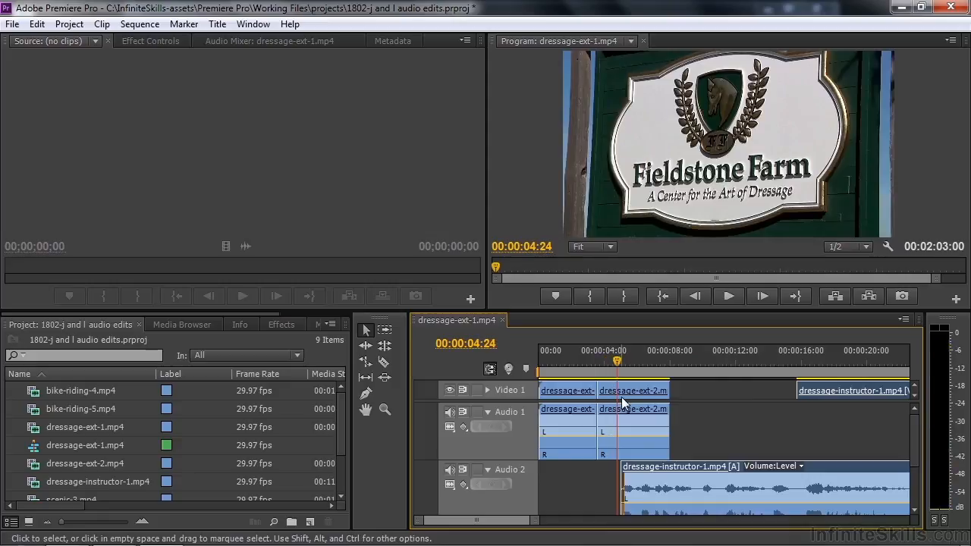
{"action": "key", "text": "space"}
{"action": "key", "text": "space"}
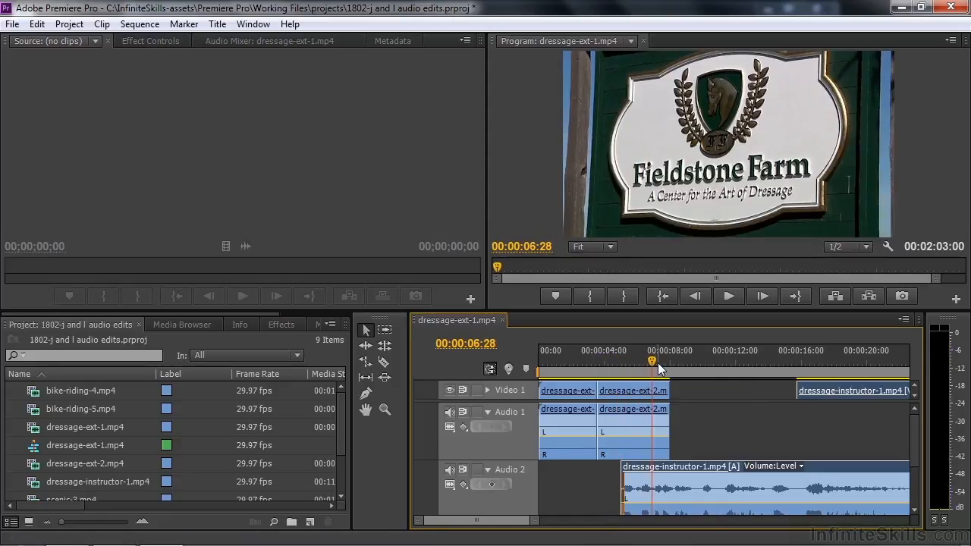
Shift the linked dressage-instructor-1.mp4 clip slightly later so its audio starts at about 00:00:05:20, checking the speech near the end of dressage-ext-2.mp4
{"action": "left_click_drag", "start_coordinate": [654, 362], "coordinate": [657, 363]}
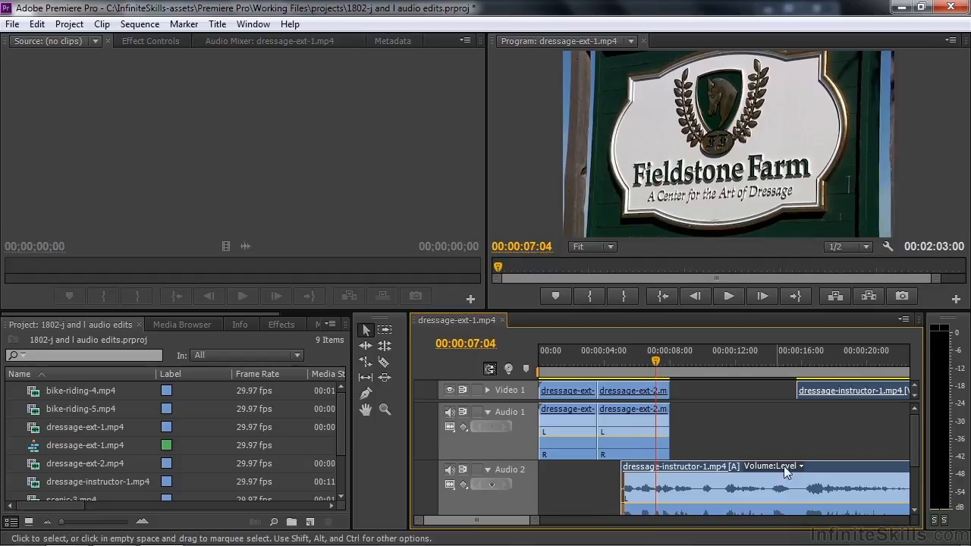
{"action": "left_click_drag", "start_coordinate": [820, 465], "coordinate": [829, 474]}
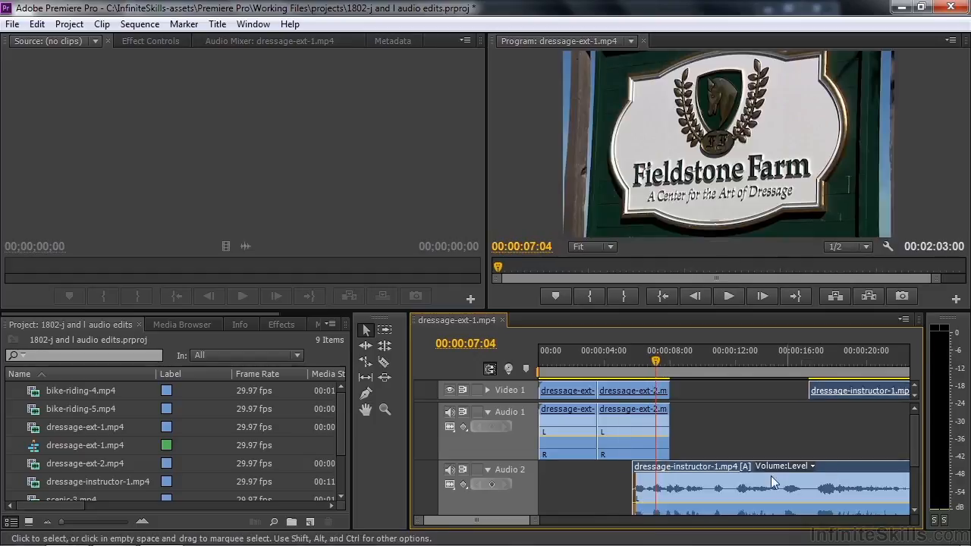
{"action": "left_click_drag", "start_coordinate": [656, 363], "coordinate": [665, 366]}
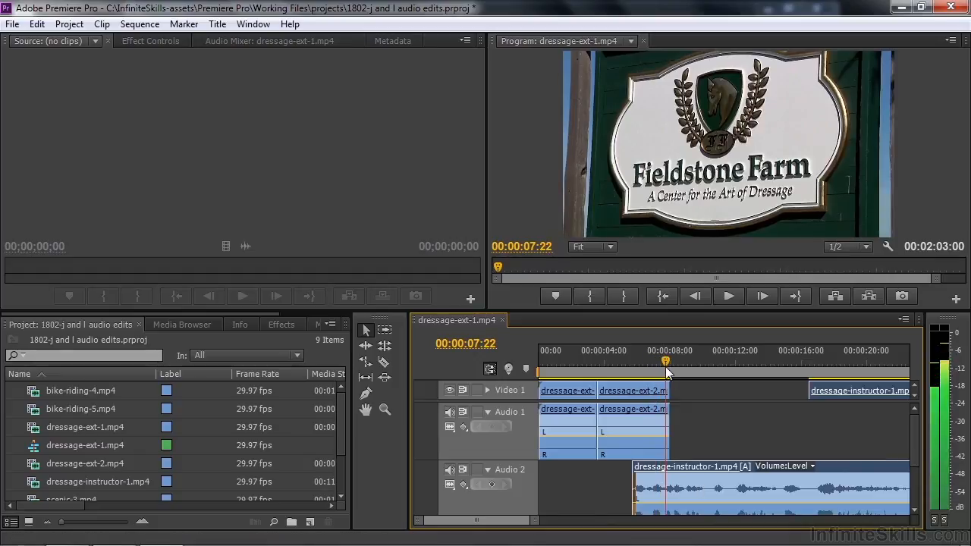
{"action": "left_click_drag", "start_coordinate": [846, 467], "coordinate": [853, 472]}
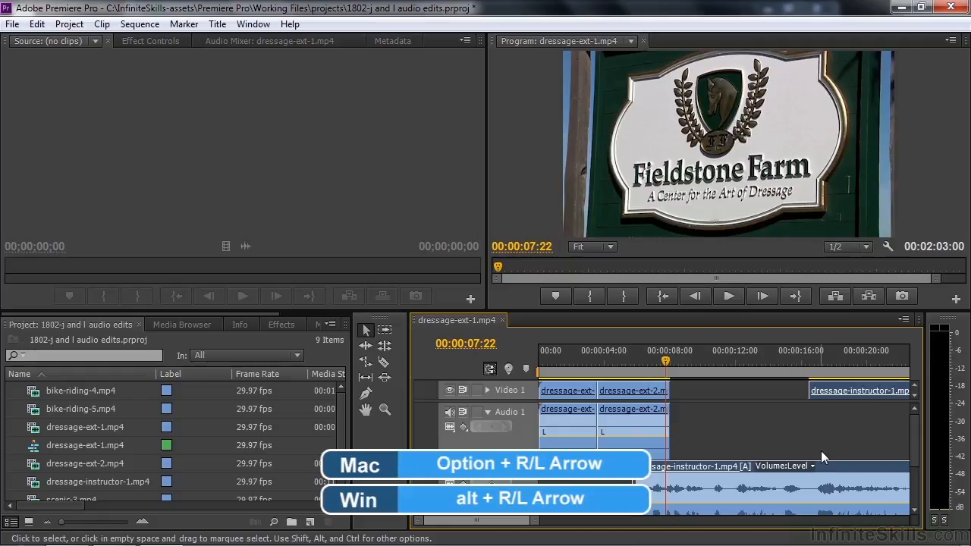
Nudge the linked dressage-instructor-1.mp4 clip later until its audio starts at 00:00:06:03, and play the overlap with dressage-ext-2.mp4
{"action": "key", "text": "alt+Right"}
{"action": "key", "text": "alt+Right"}
{"action": "key", "text": "alt+Right"}
{"action": "key", "text": "alt+Right"}
{"action": "key", "text": "alt+Right"}
{"action": "key", "text": "alt+Right"}
{"action": "key", "text": "alt+Right"}
{"action": "key", "text": "alt+Right"}
{"action": "key", "text": "alt+Right"}
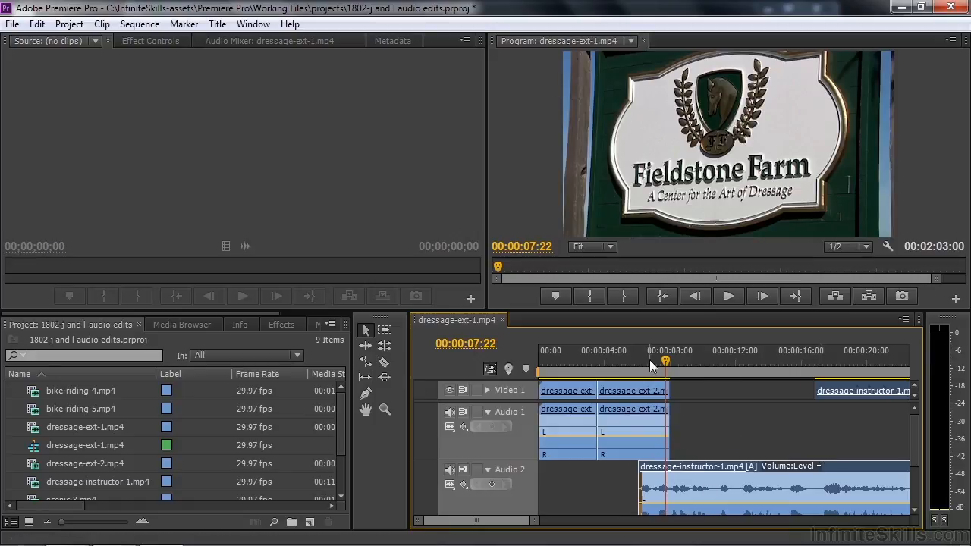
{"action": "left_click_drag", "start_coordinate": [664, 360], "coordinate": [606, 370]}
{"action": "key", "text": "space"}
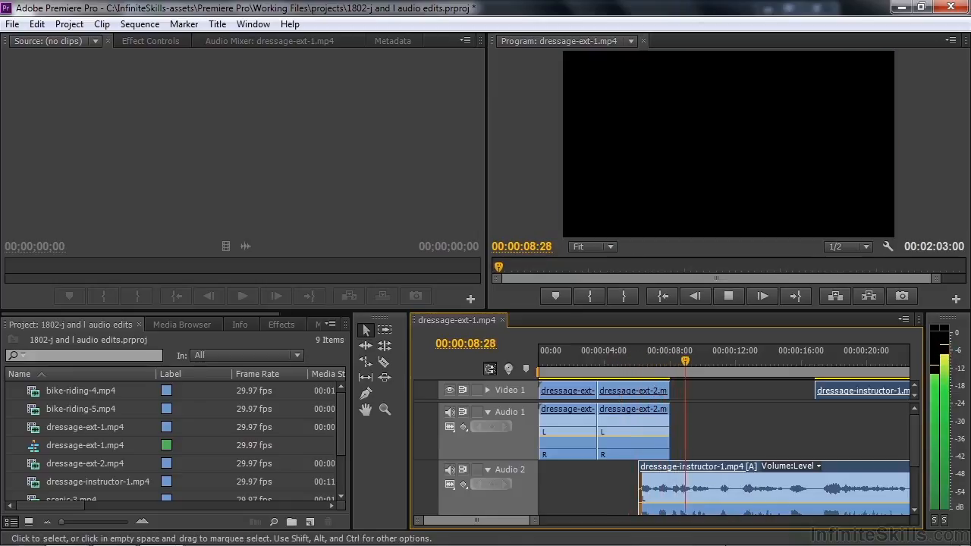
{"action": "key", "text": "space"}
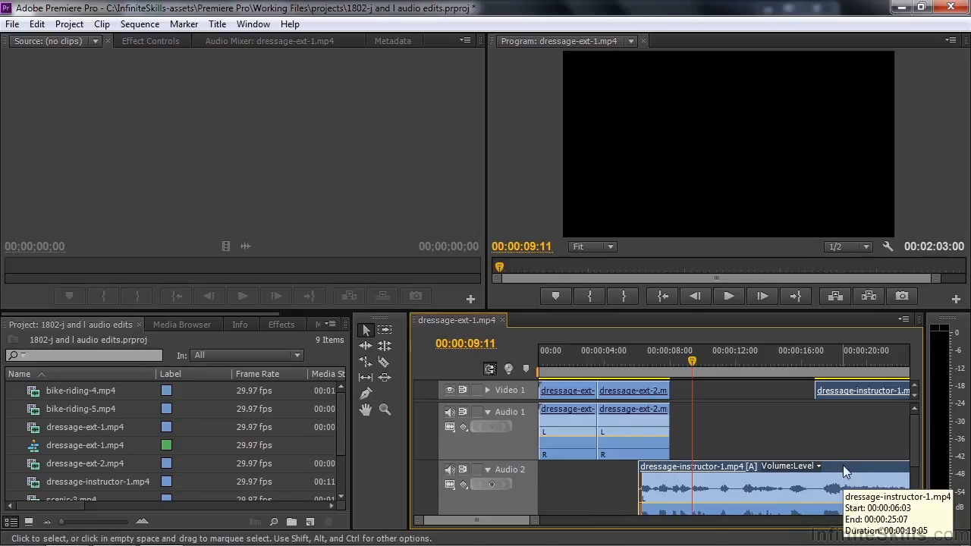
Move dressage-instructor-1.mp4 earlier so its audio starts at about 00:00:04:20, and fade the audio in with volume keyframes at its start and about 00:00:08
{"action": "left_click_drag", "start_coordinate": [843, 466], "coordinate": [821, 472]}
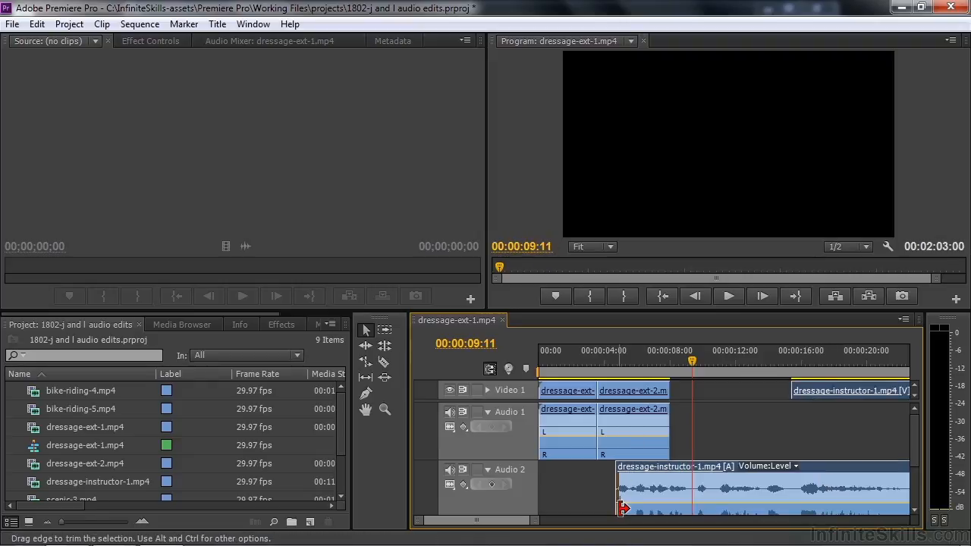
{"action": "left_click", "coordinate": [671, 504], "text": "ctrl"}
{"action": "left_click_drag", "start_coordinate": [917, 450], "coordinate": [916, 472]}
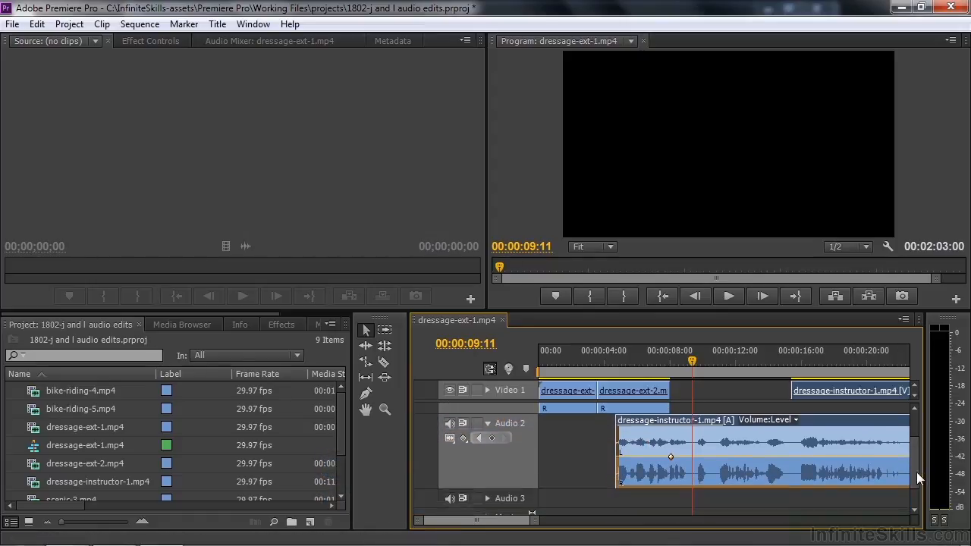
{"action": "left_click", "coordinate": [628, 457], "text": "ctrl"}
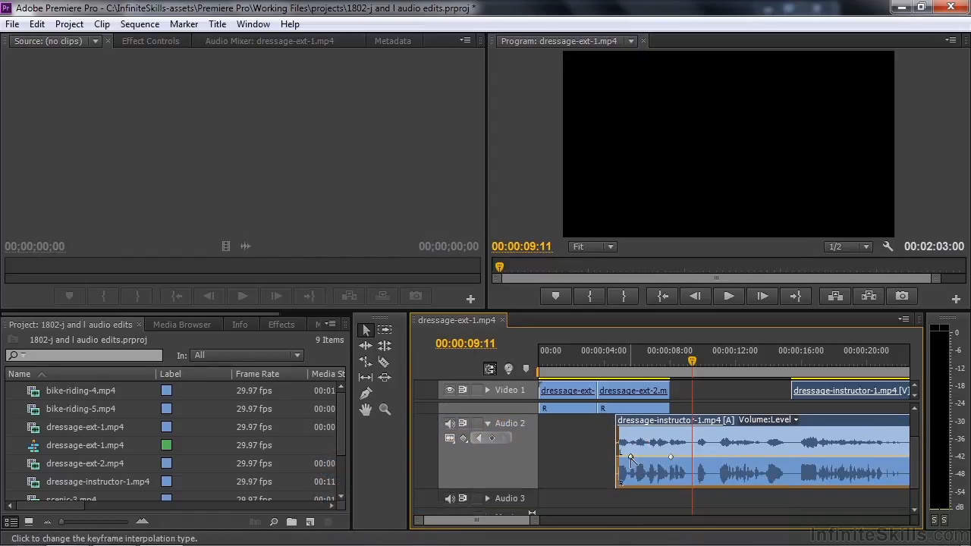
{"action": "left_click_drag", "start_coordinate": [627, 457], "coordinate": [619, 483]}
{"action": "left_click", "coordinate": [603, 353]}
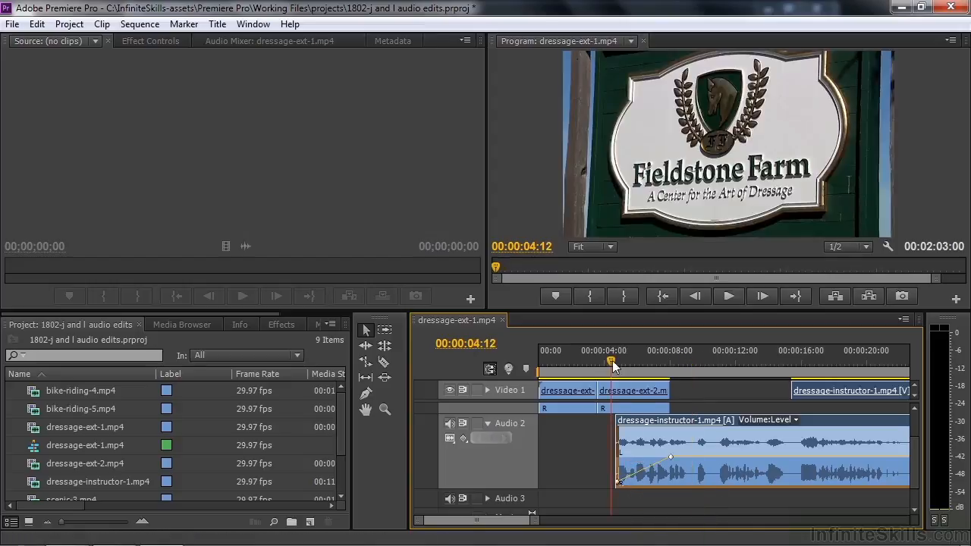
{"action": "key", "text": "space"}
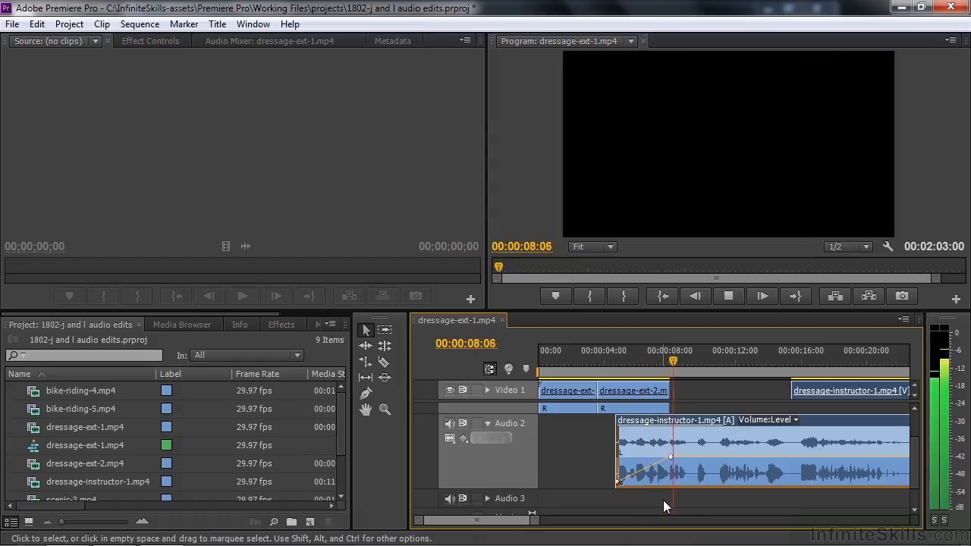
{"action": "key", "text": "space"}
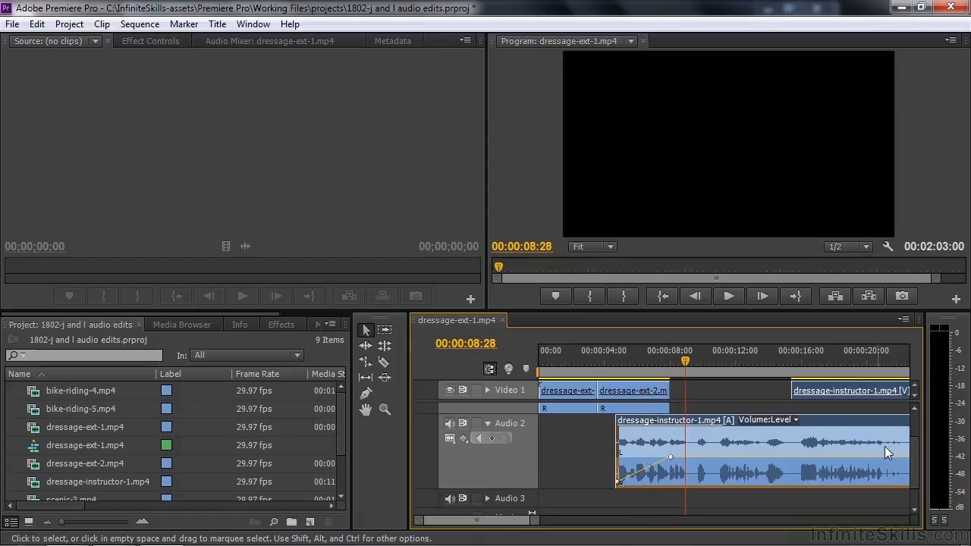
Extend only the video start of dressage-instructor-1.mp4 back to the end of dressage-ext-2.mp4, and play the finished J-cut
{"action": "left_click_drag", "start_coordinate": [914, 469], "coordinate": [912, 441]}
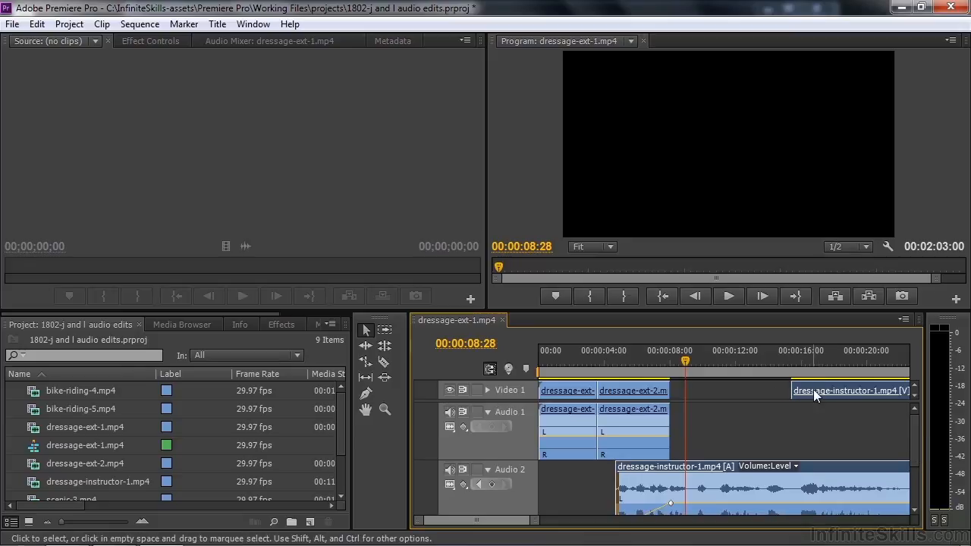
{"action": "left_click_drag", "start_coordinate": [799, 387], "coordinate": [702, 418]}
{"action": "left_click_drag", "start_coordinate": [684, 356], "coordinate": [570, 380]}
{"action": "key", "text": "space"}
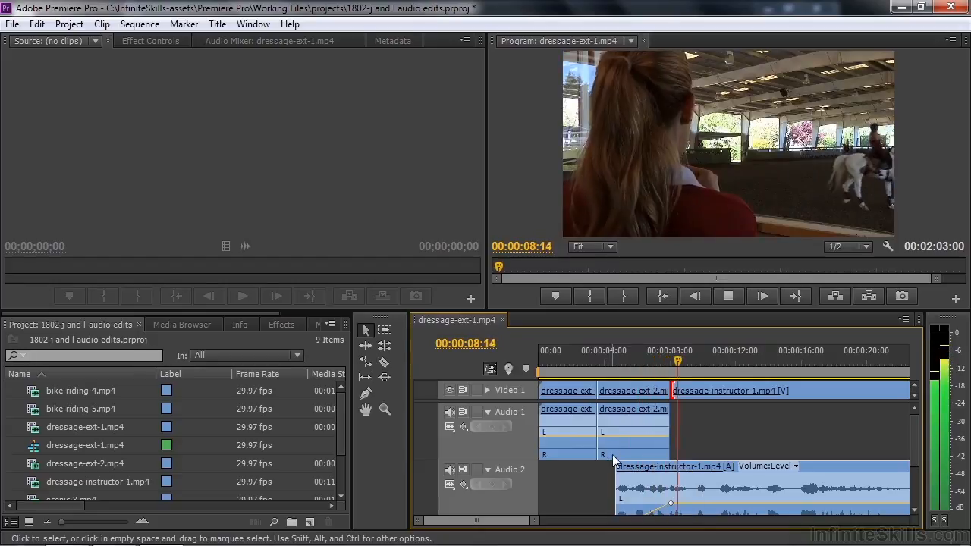
{"action": "key", "text": "space"}
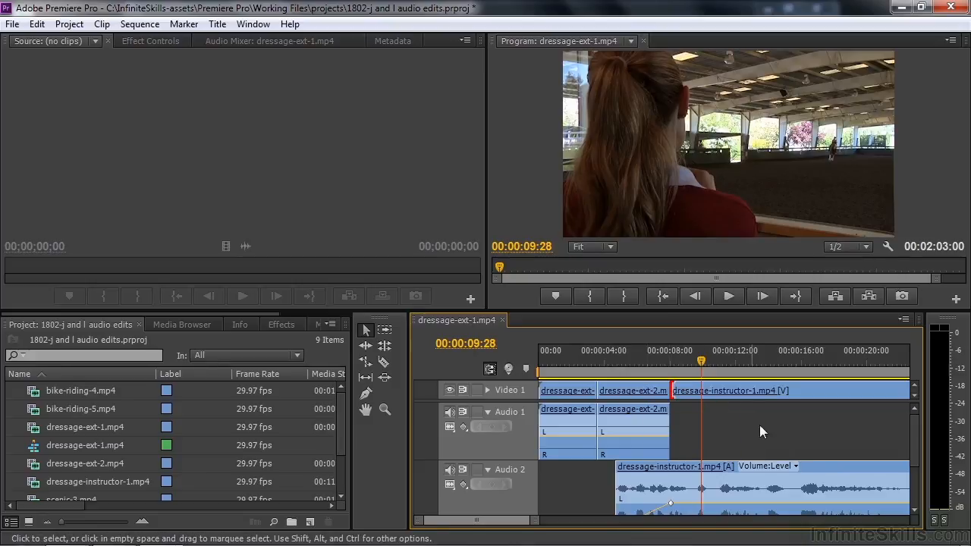
Play parts of bike-riding-4.mp4 and bike-riding-5.mp4 to compare their picture and sound
{"action": "left_click_drag", "start_coordinate": [498, 523], "coordinate": [507, 520]}
{"action": "left_click", "coordinate": [597, 372]}
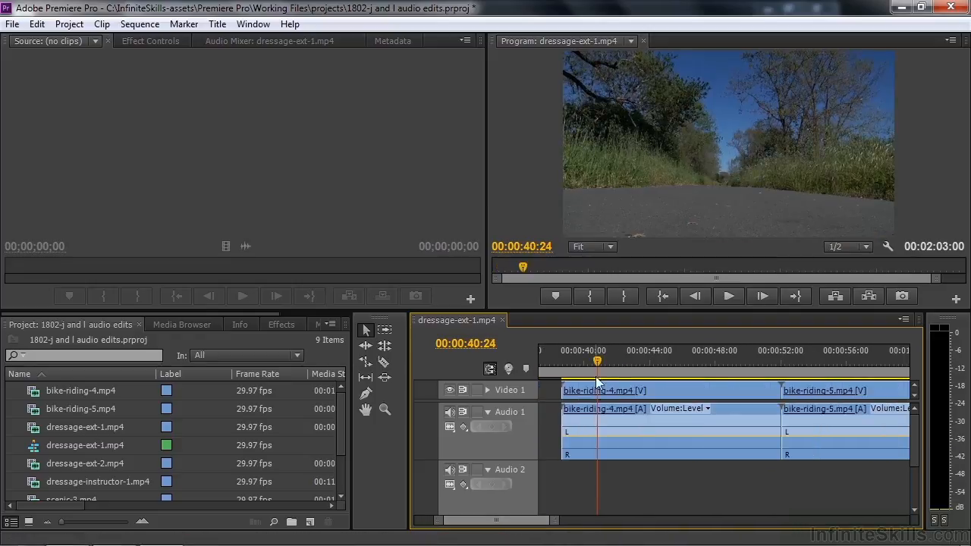
{"action": "key", "text": "space"}
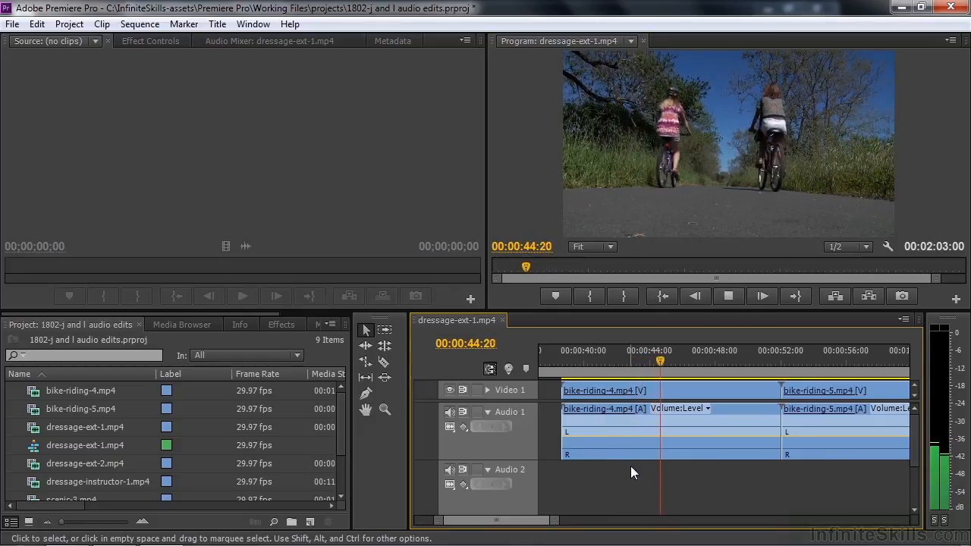
{"action": "left_click", "coordinate": [807, 362]}
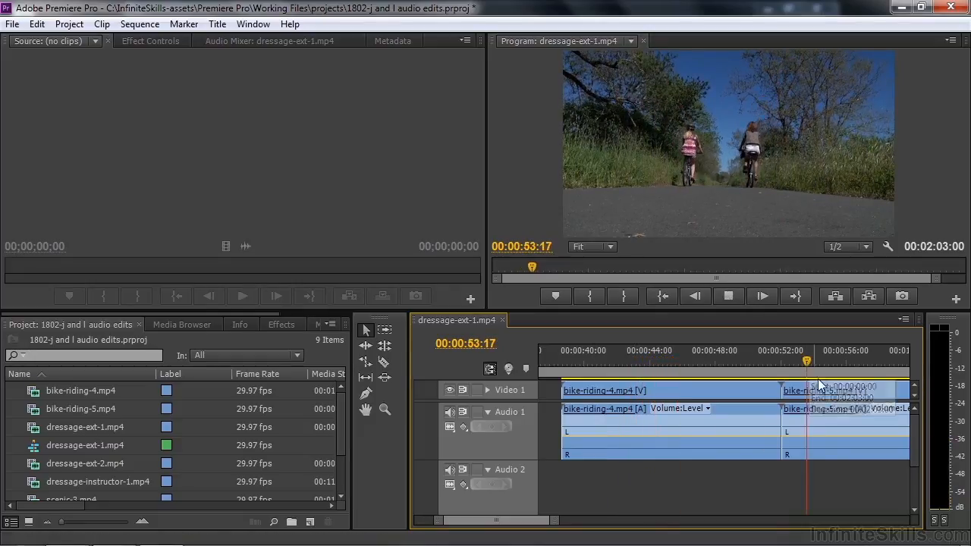
{"action": "key", "text": "space"}
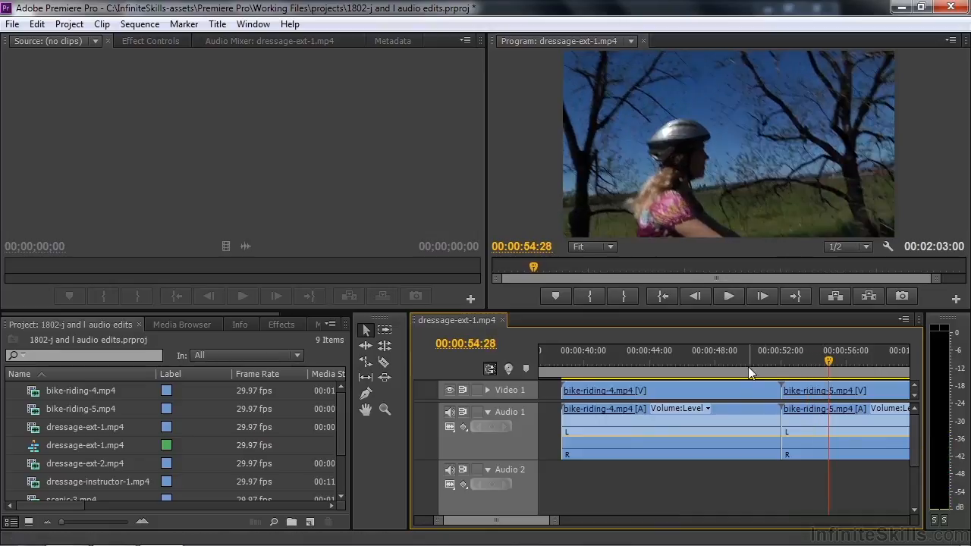
Trim the end of bike-riding-4.mp4, both video and audio, to 00:00:48:21
{"action": "left_click", "coordinate": [729, 361]}
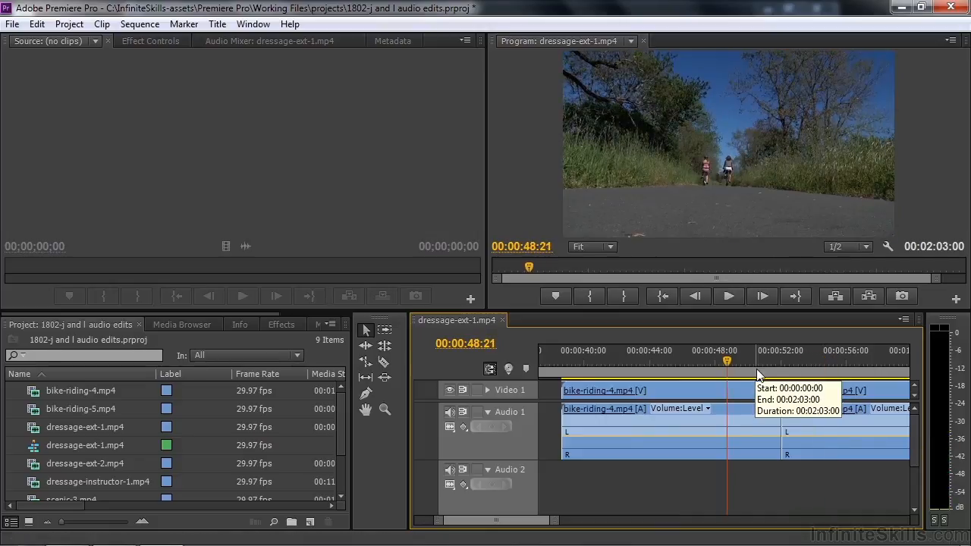
{"action": "left_click_drag", "start_coordinate": [500, 522], "coordinate": [502, 526]}
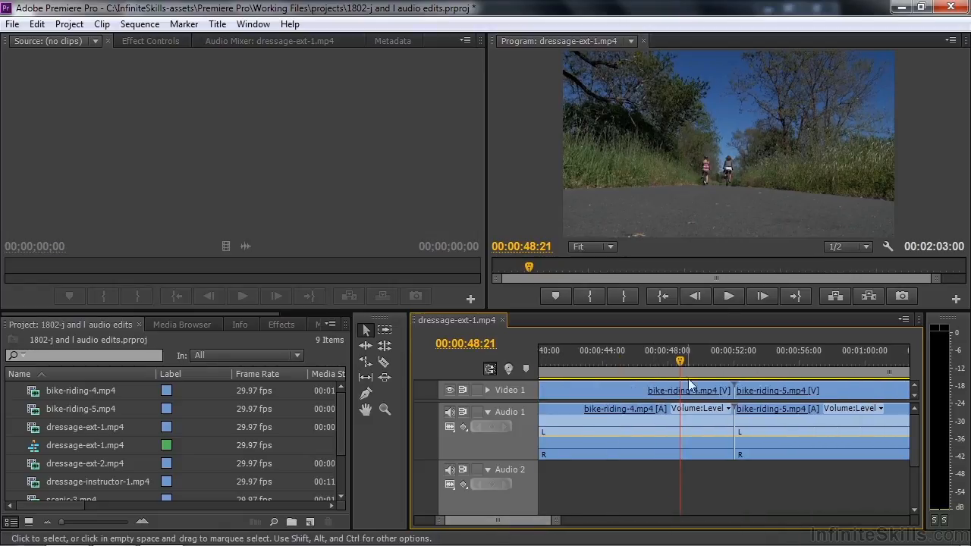
{"action": "left_click_drag", "start_coordinate": [682, 362], "coordinate": [677, 391]}
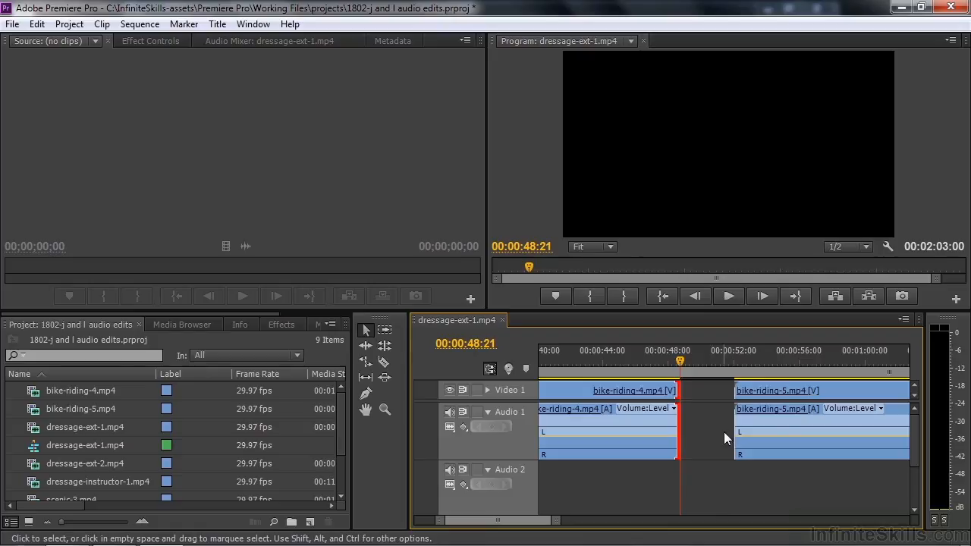
Play the beginning of bike-riding-5.mp4 and trim only its video start to 00:00:55:06, leaving the linked audio untrimmed
{"action": "scroll", "coordinate": [537, 519], "scroll_direction": "down", "scroll_amount": 3}
{"action": "scroll", "coordinate": [537, 519], "scroll_direction": "down", "scroll_amount": 2}
{"action": "left_click", "coordinate": [591, 354]}
{"action": "key", "text": "space"}
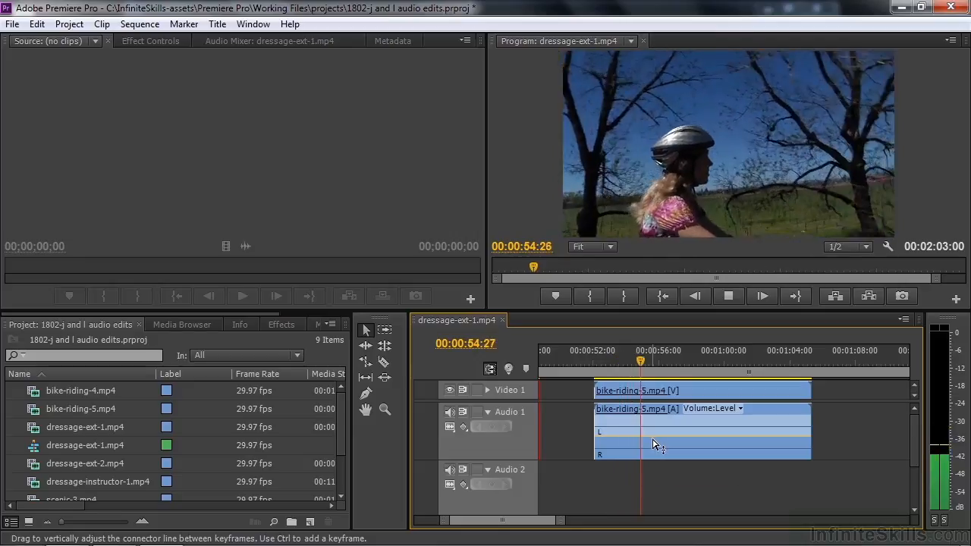
{"action": "key", "text": "space"}
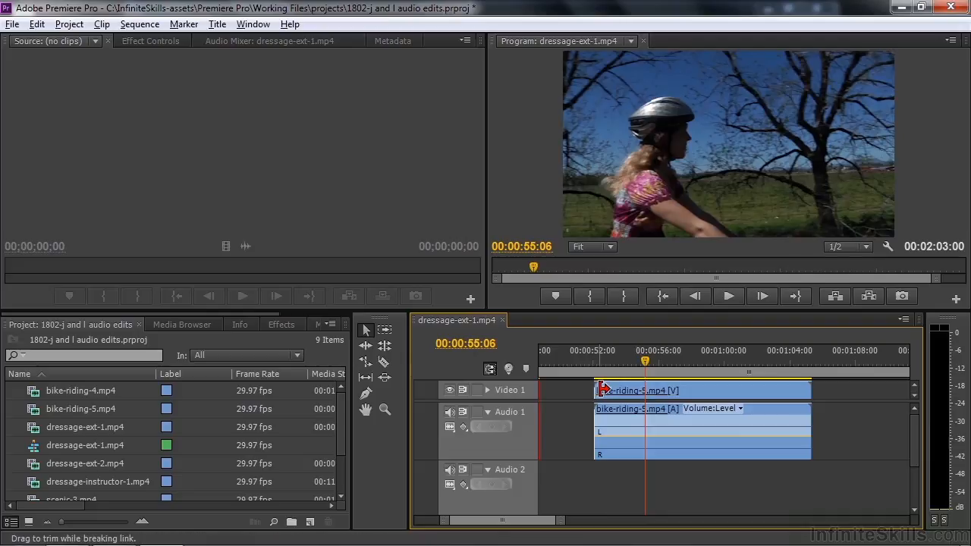
{"action": "left_click_drag", "start_coordinate": [607, 390], "coordinate": [647, 390]}
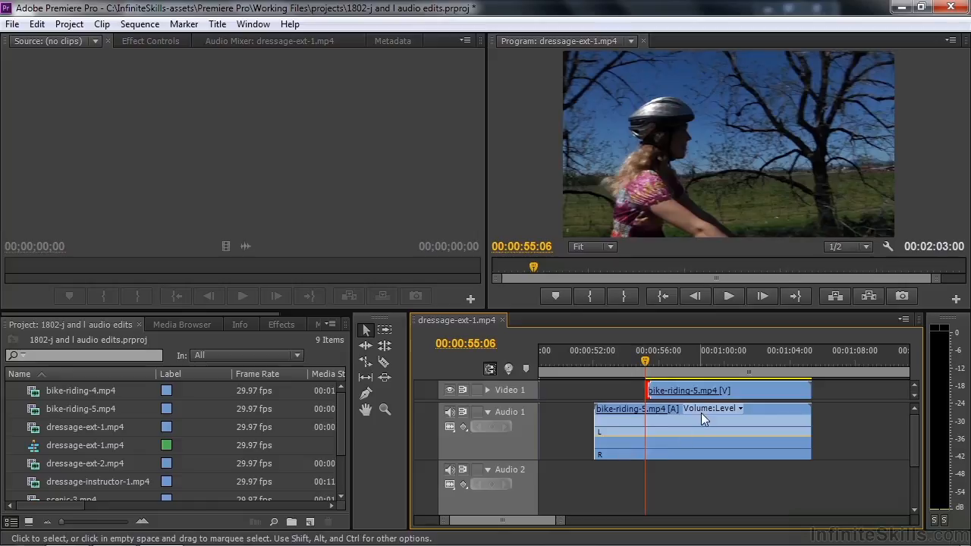
Move only the bike-riding-5.mp4 audio to Audio 2, and slide the linked clip earlier until its video meets the end of bike-riding-4.mp4
{"action": "left_click_drag", "start_coordinate": [754, 406], "coordinate": [746, 466]}
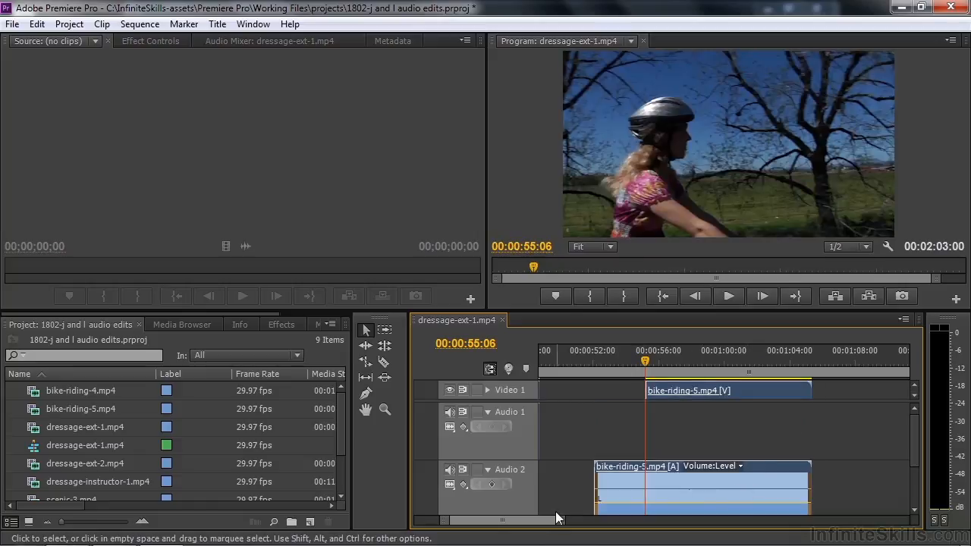
{"action": "left_click_drag", "start_coordinate": [543, 524], "coordinate": [538, 523]}
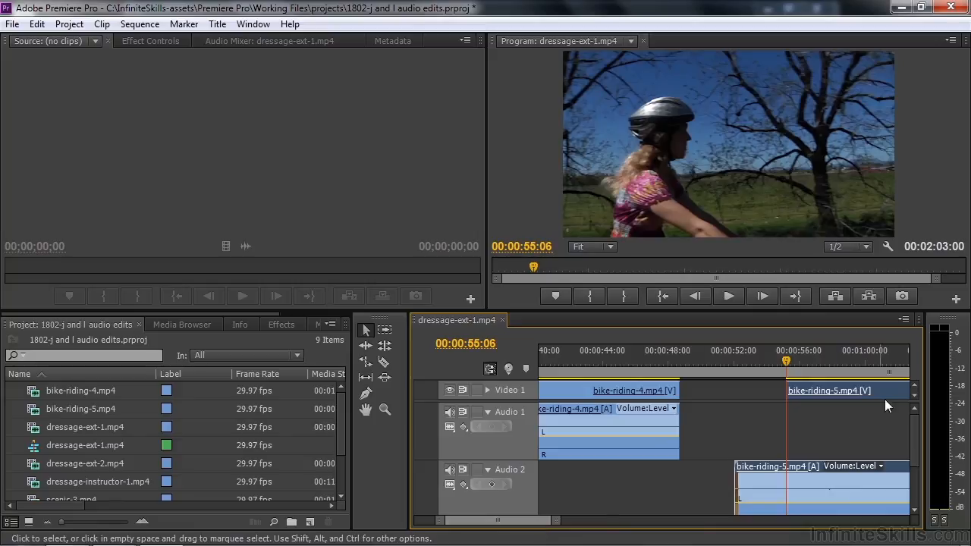
{"action": "left_click_drag", "start_coordinate": [889, 392], "coordinate": [789, 410]}
Play the transition from bike-riding-4.mp4 to bike-riding-5.mp4 to check how the overlapping audio sounds
{"action": "left_click", "coordinate": [609, 356]}
{"action": "key", "text": "space"}
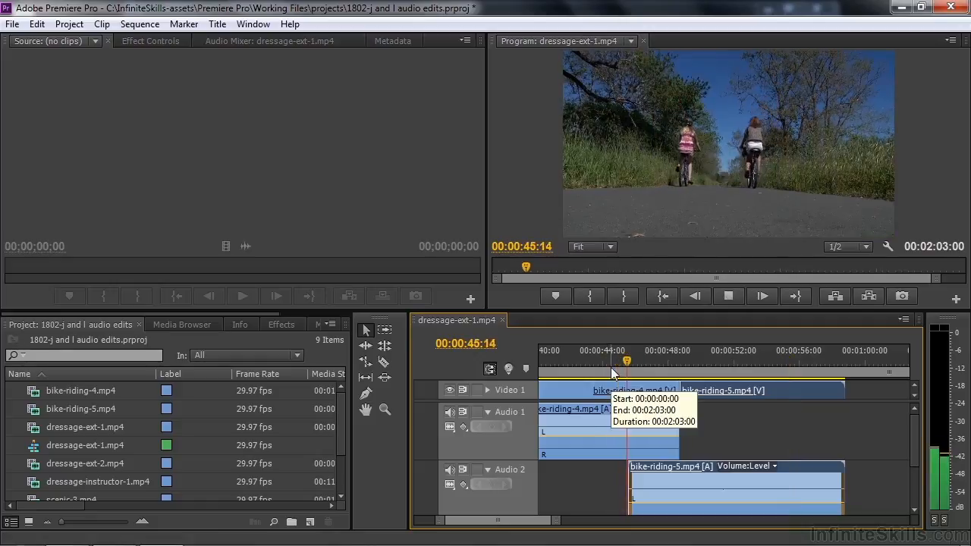
{"action": "left_click", "coordinate": [641, 509]}
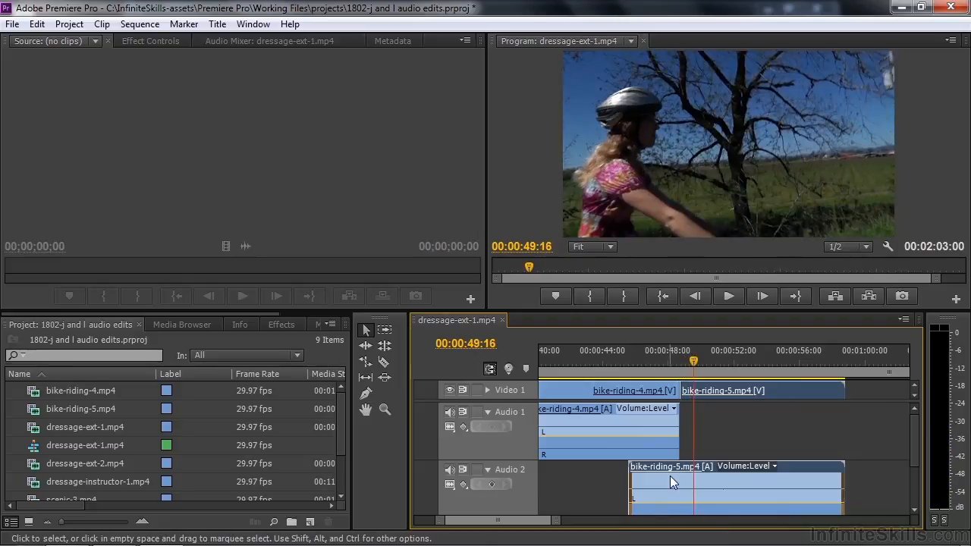
{"action": "left_click", "coordinate": [689, 364]}
{"action": "left_click", "coordinate": [614, 363]}
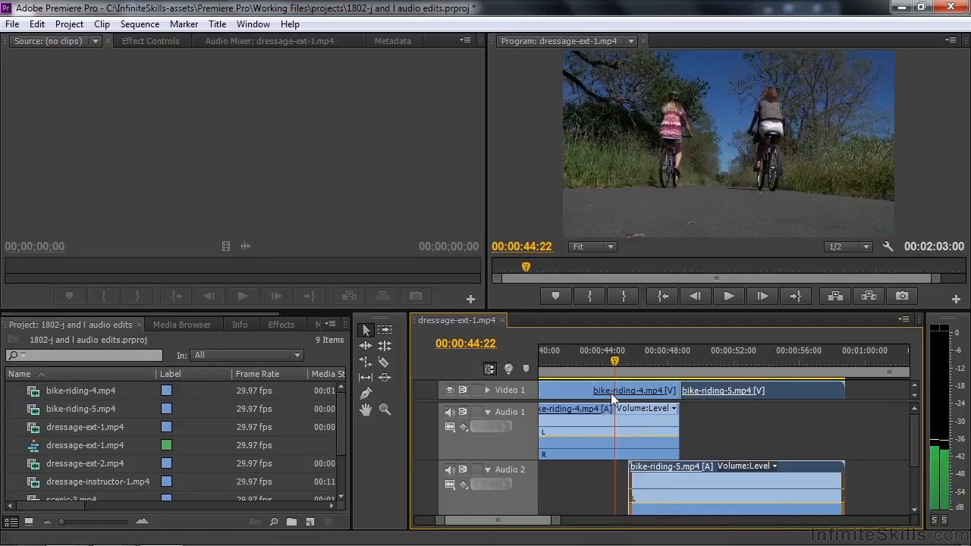
{"action": "key", "text": "space"}
{"action": "key", "text": "space"}
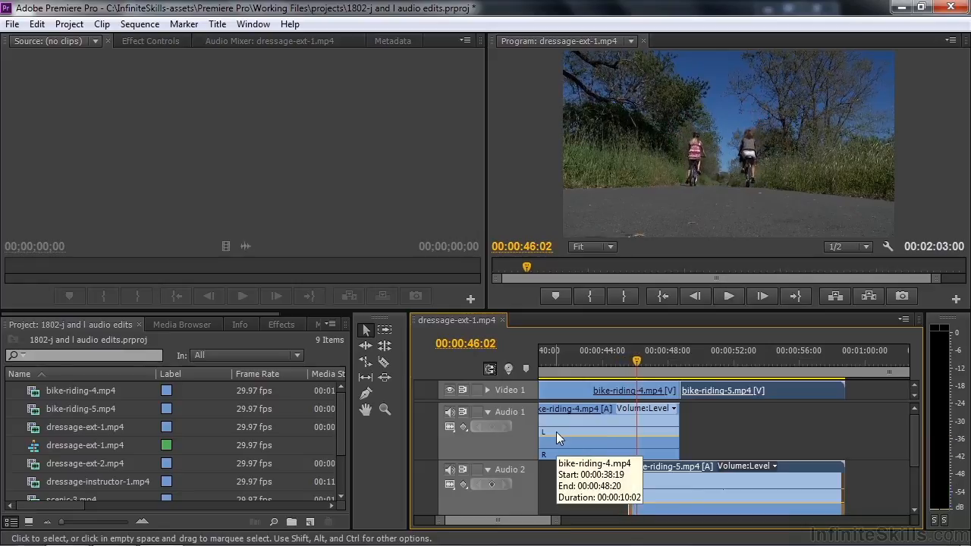
Fade in the bike-riding-5.mp4 audio with Pen tool volume keyframes, full level at 00:00:47:20 and lowered at the clip's start
{"action": "left_click", "coordinate": [638, 362]}
{"action": "left_click_drag", "start_coordinate": [637, 362], "coordinate": [663, 362]}
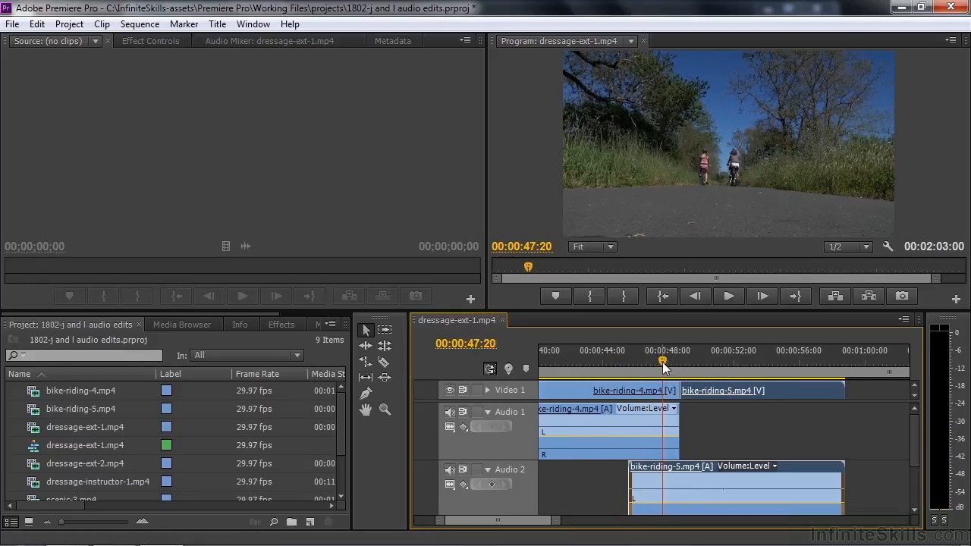
{"action": "scroll", "coordinate": [913, 459], "scroll_direction": "down", "scroll_amount": 2}
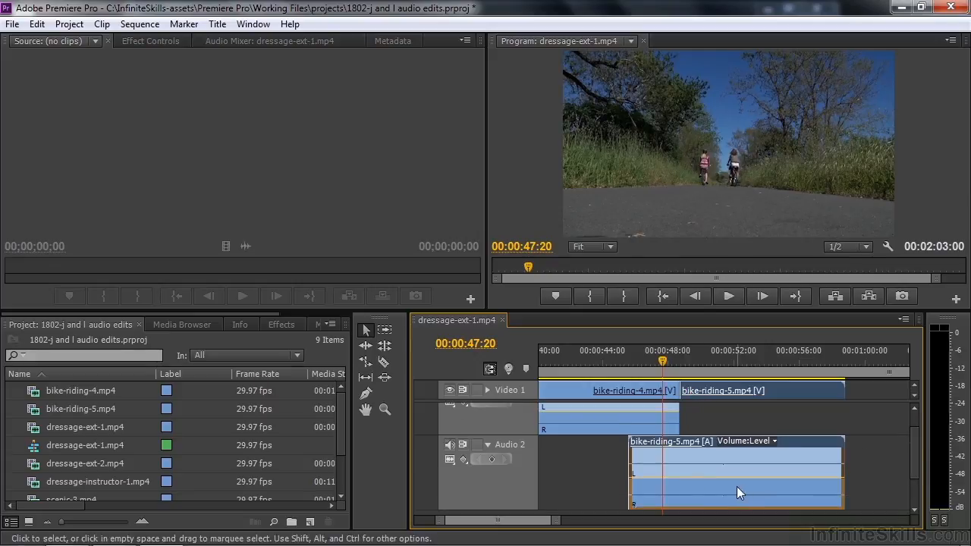
{"action": "mouse_move", "coordinate": [664, 486]}
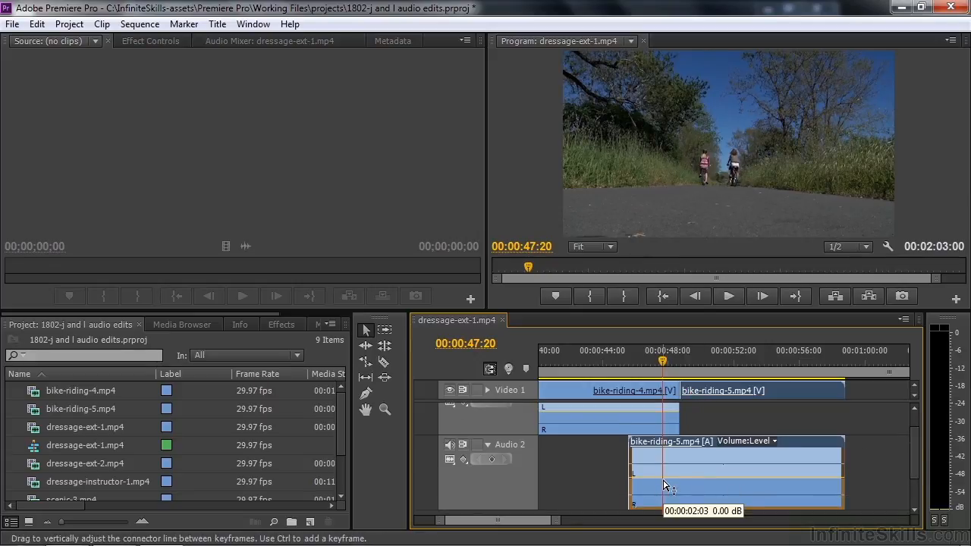
{"action": "left_click", "coordinate": [371, 395]}
{"action": "left_click", "coordinate": [663, 484]}
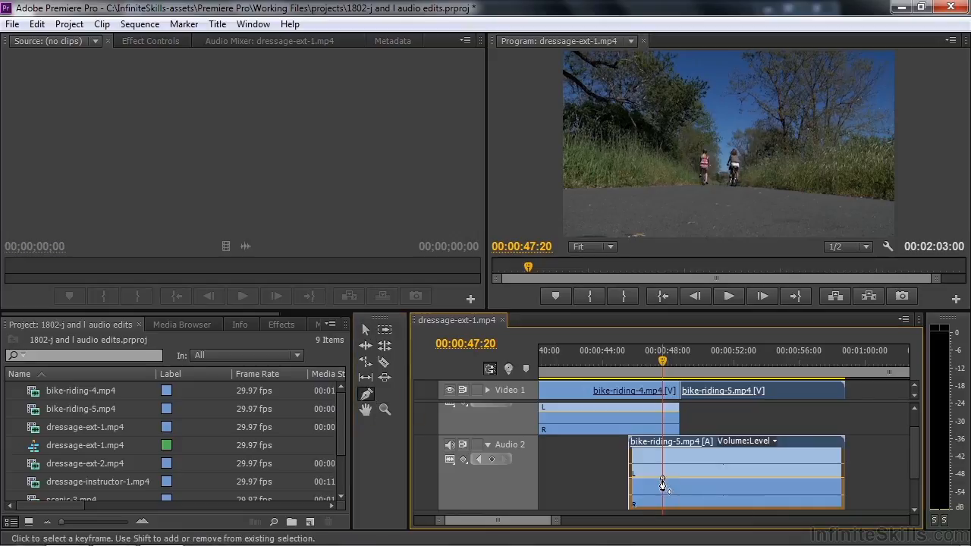
{"action": "left_click_drag", "start_coordinate": [643, 485], "coordinate": [624, 519]}
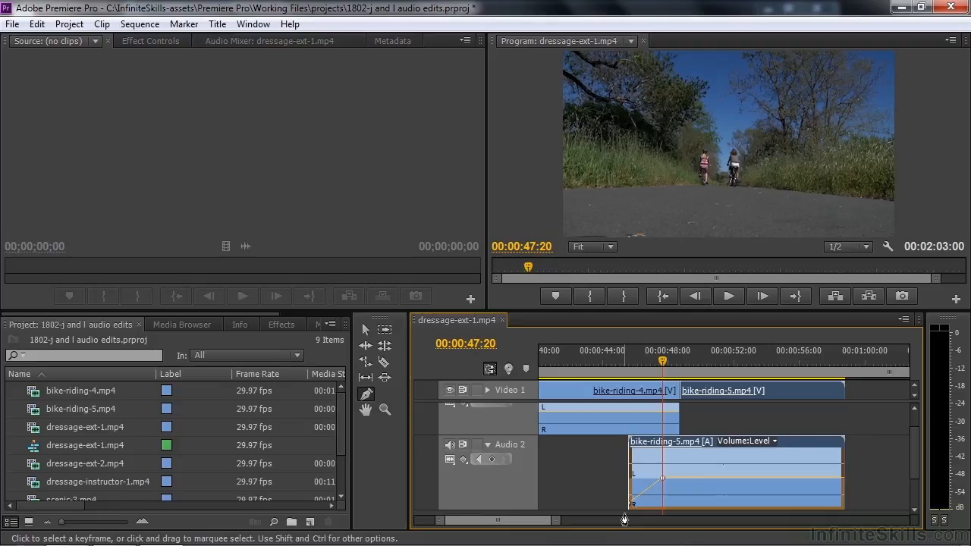
Extend only the bike-riding-4.mp4 audio under bike-riding-5.mp4 to about 00:00:52:00, and fade it out with volume keyframes near 00:00:48:00 and its end
{"action": "left_click", "coordinate": [668, 413]}
{"action": "left_click", "coordinate": [365, 330]}
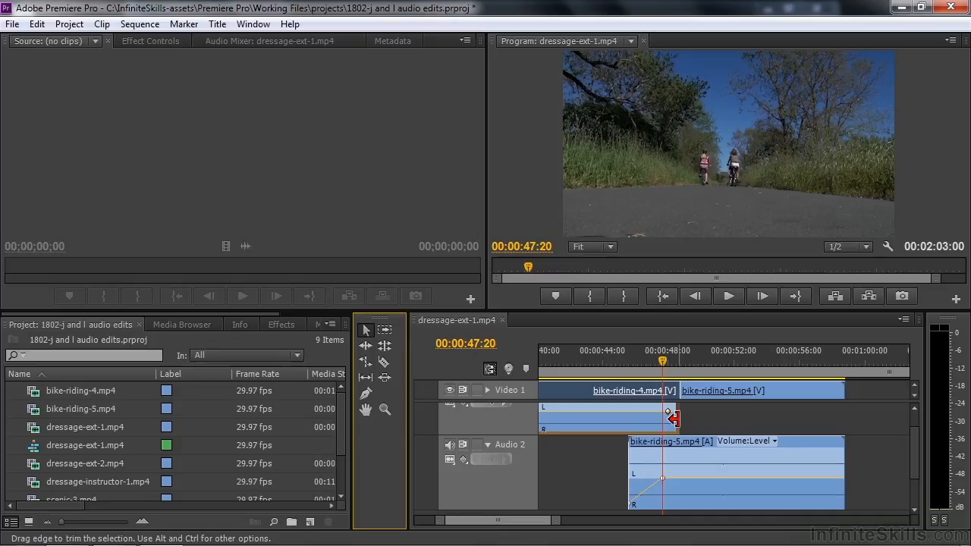
{"action": "left_click_drag", "start_coordinate": [676, 422], "coordinate": [697, 430]}
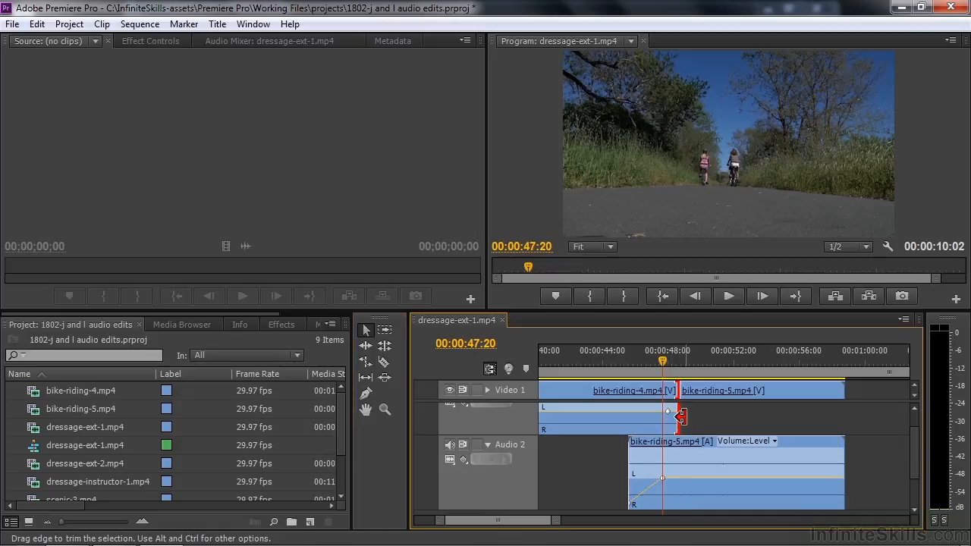
{"action": "left_click_drag", "start_coordinate": [670, 420], "coordinate": [733, 424]}
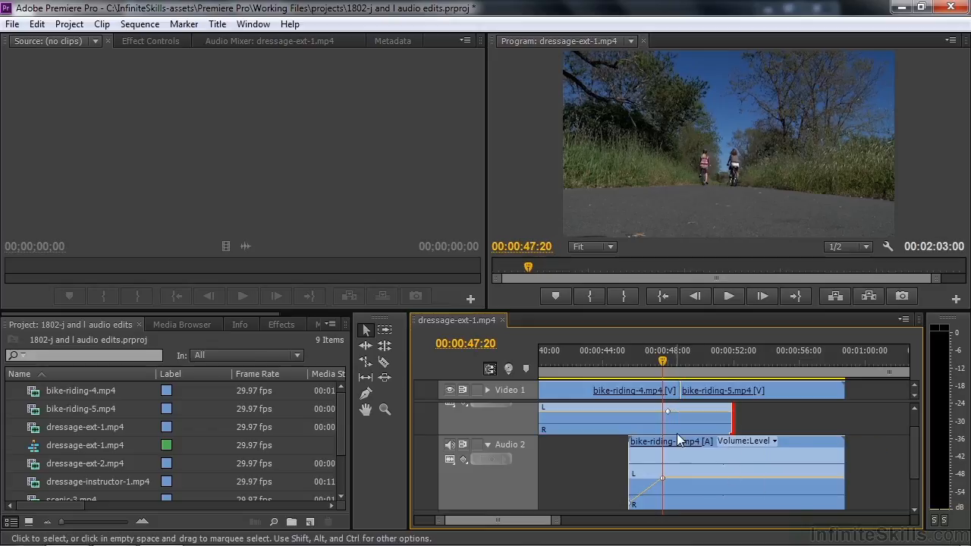
{"action": "left_click", "coordinate": [725, 417], "text": "ctrl"}
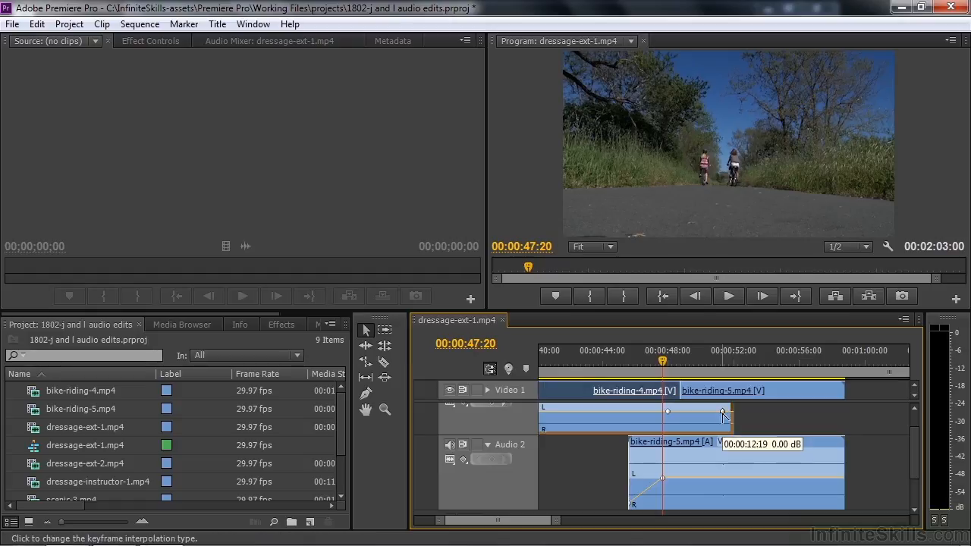
Play the transition from bike-riding-4.mp4 to bike-riding-5.mp4 to check the crossfading audio
{"action": "left_click_drag", "start_coordinate": [662, 360], "coordinate": [614, 363]}
{"action": "key", "text": "space"}
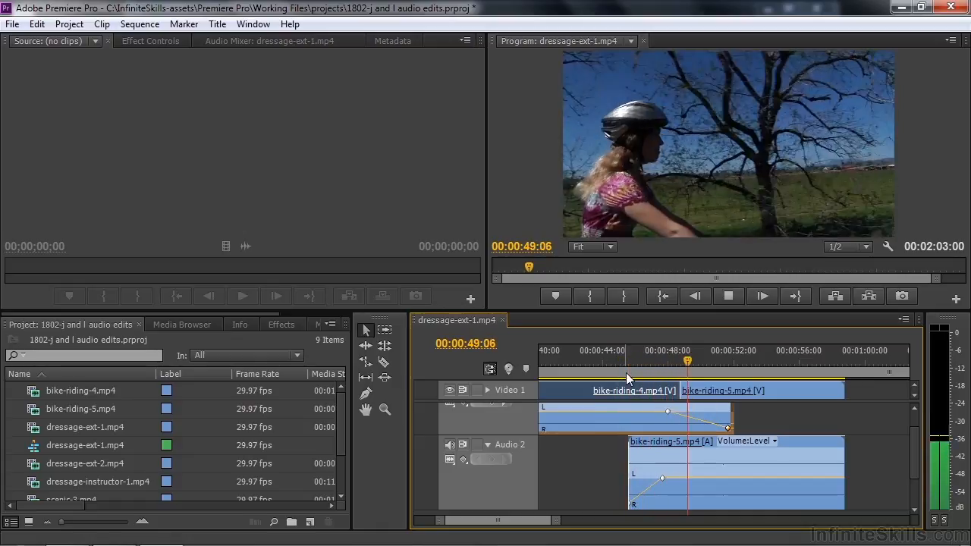
{"action": "key", "text": "space"}
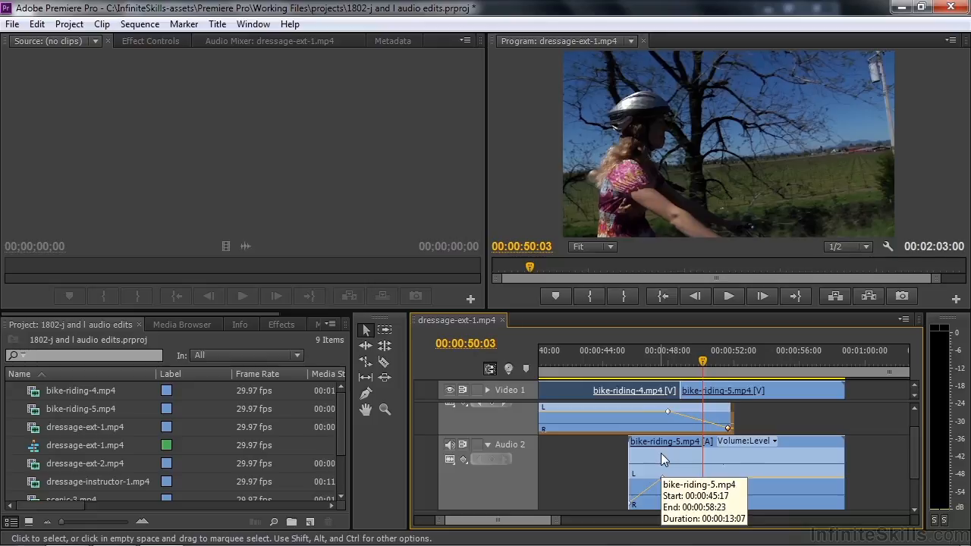
Play the beginnings of scenic-3.mp4 and scenic-4.mp4 in the sequence to examine their sound
{"action": "left_click_drag", "start_coordinate": [505, 523], "coordinate": [530, 530]}
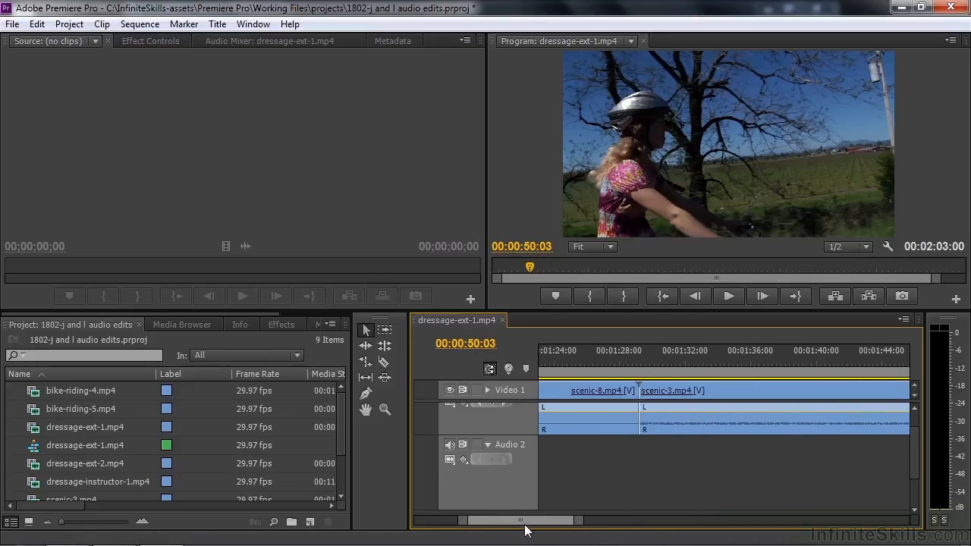
{"action": "key", "text": "minus"}
{"action": "left_click_drag", "start_coordinate": [640, 354], "coordinate": [684, 363]}
{"action": "key", "text": "space"}
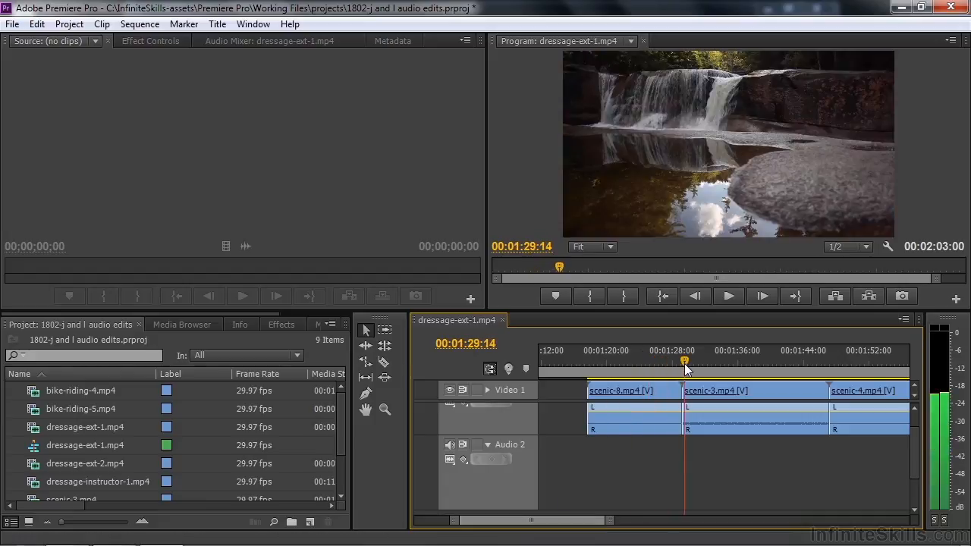
{"action": "left_click_drag", "start_coordinate": [687, 369], "coordinate": [837, 358]}
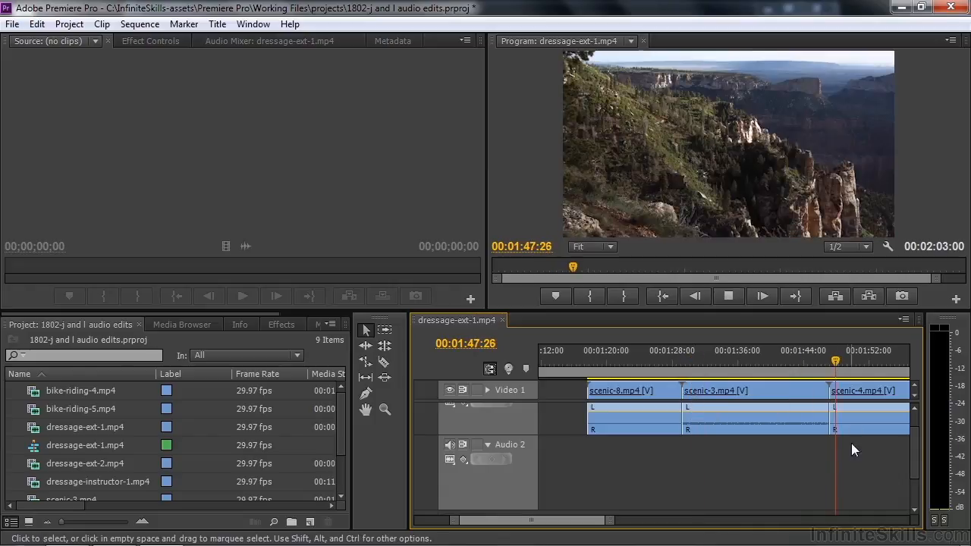
{"action": "key", "text": "space"}
{"action": "key", "text": "space"}
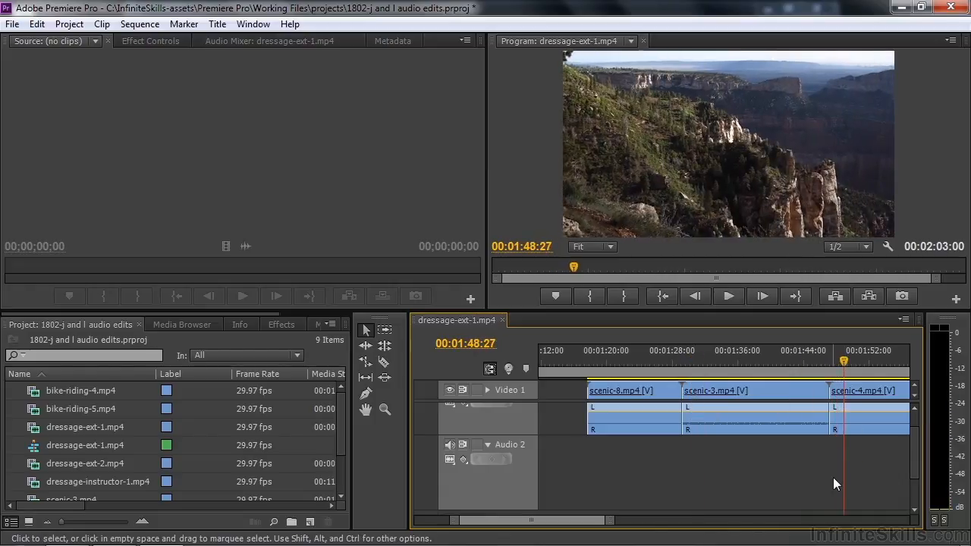
Trim the end of scenic-8.mp4, video and audio together, to 00:01:27:18
{"action": "left_click_drag", "start_coordinate": [845, 357], "coordinate": [666, 396]}
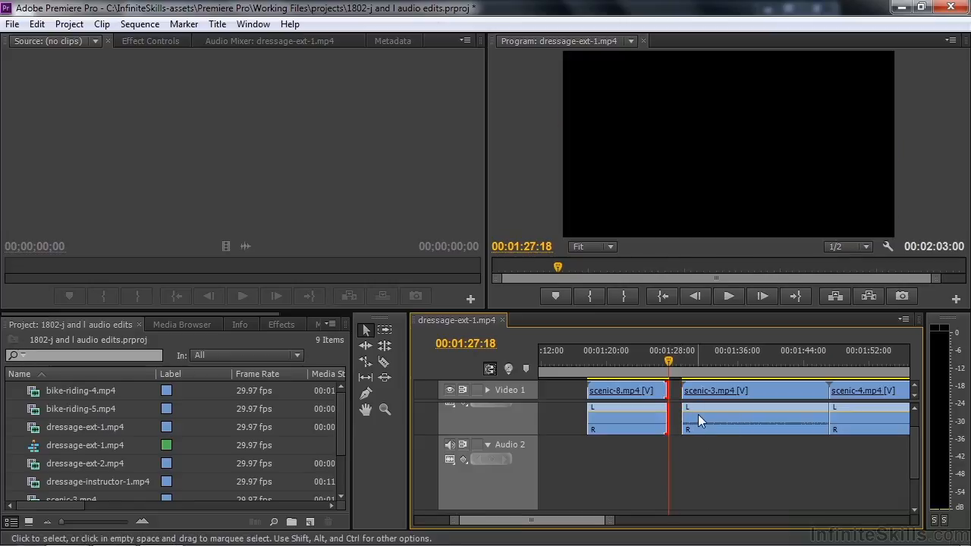
Trim only the scenic-3.mp4 video start to 00:01:31:26, move its audio to Audio 2, and slide the linked clip until its video meets scenic-8.mp4
{"action": "left_click_drag", "start_coordinate": [670, 362], "coordinate": [706, 371]}
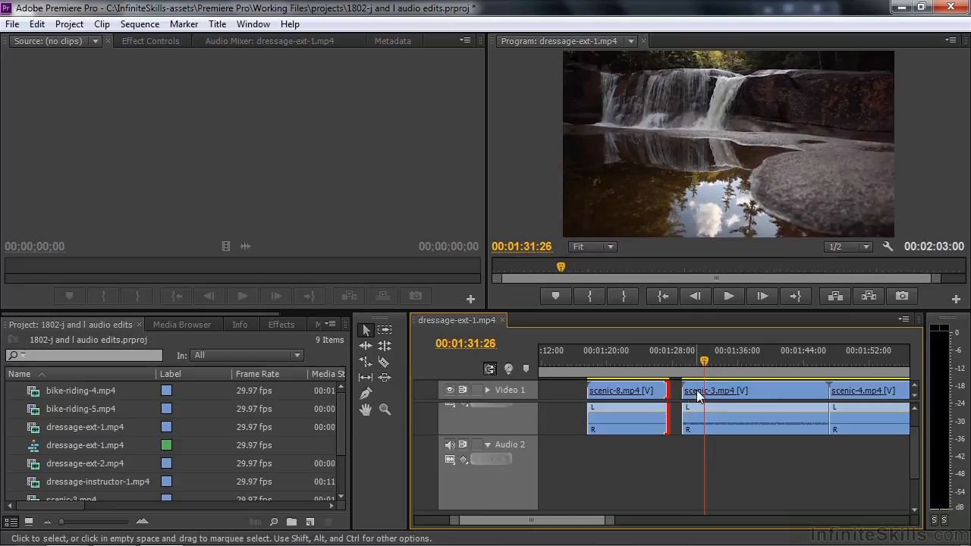
{"action": "left_click_drag", "start_coordinate": [688, 388], "coordinate": [748, 438]}
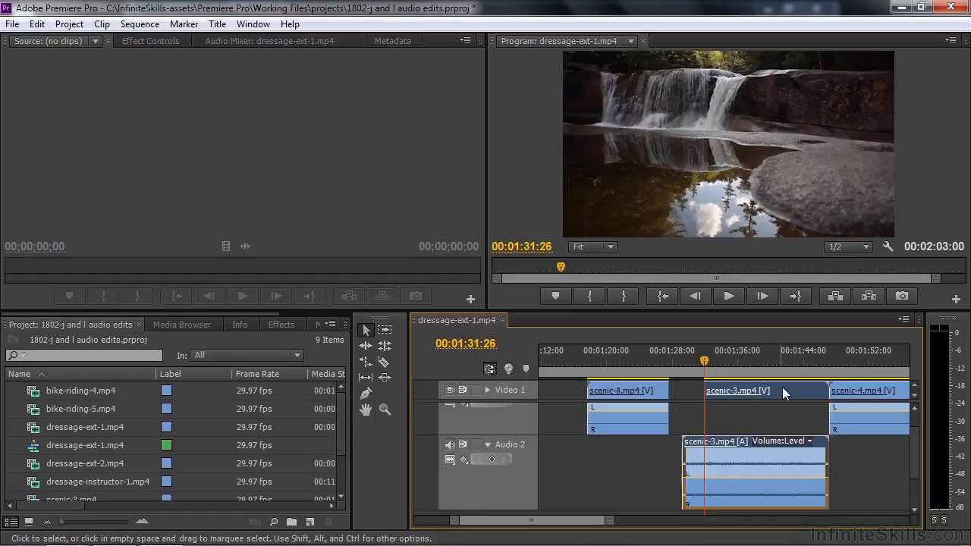
{"action": "left_click_drag", "start_coordinate": [758, 391], "coordinate": [745, 400]}
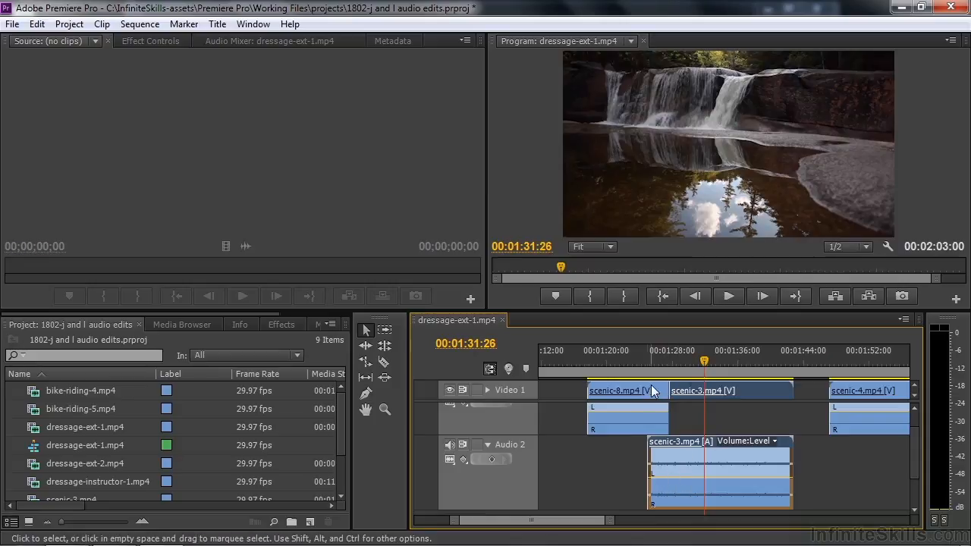
Fade in the scenic-3.mp4 audio with two volume keyframes, full level near its video start and silent at the audio's start
{"action": "left_click", "coordinate": [673, 479], "text": "ctrl"}
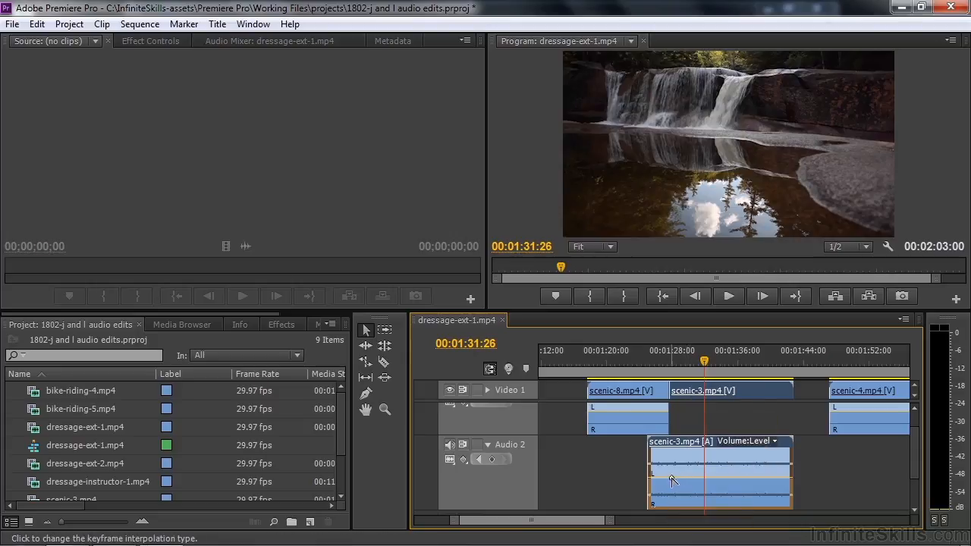
{"action": "left_click", "coordinate": [662, 480], "text": "ctrl"}
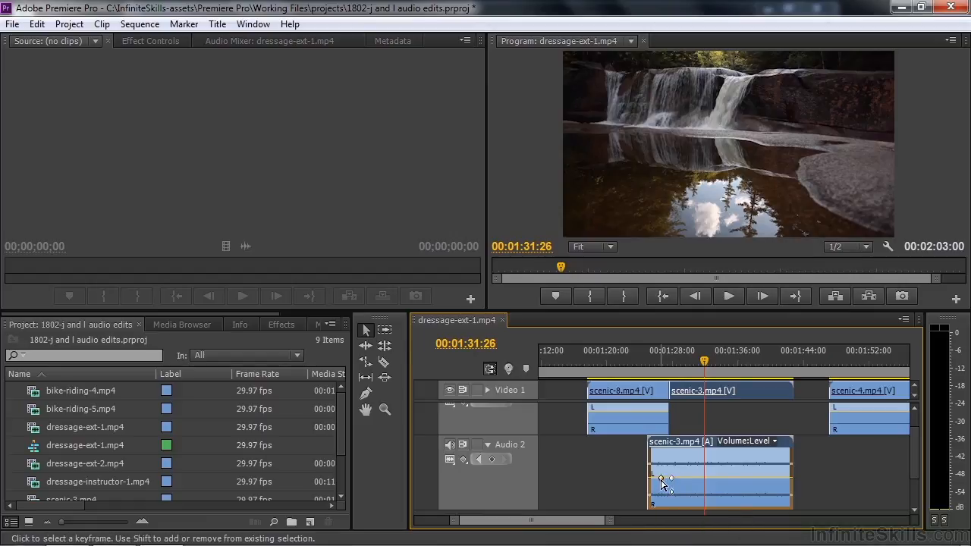
{"action": "left_click_drag", "start_coordinate": [660, 479], "coordinate": [650, 504]}
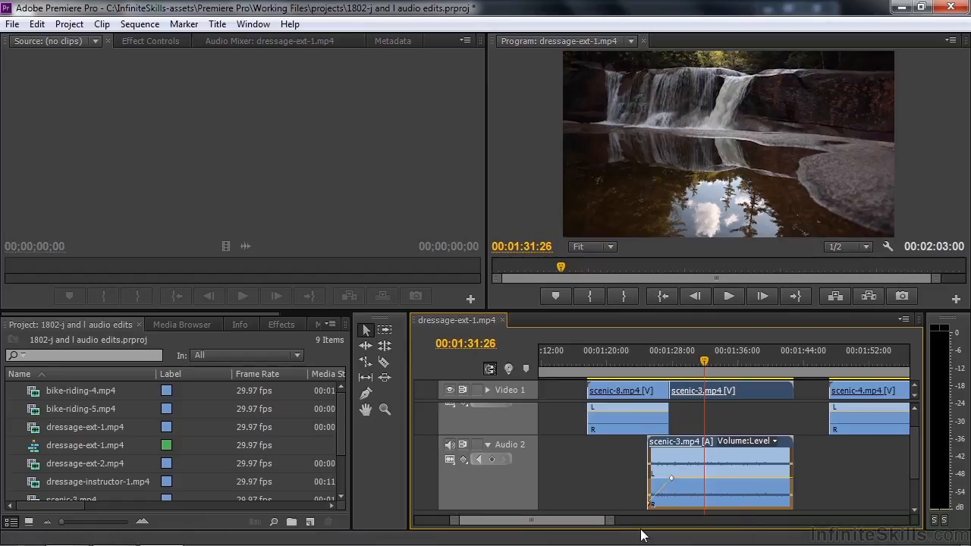
Play from the start of the scenic-3.mp4 audio across the cut to check the fade-in
{"action": "left_click_drag", "start_coordinate": [708, 363], "coordinate": [651, 385]}
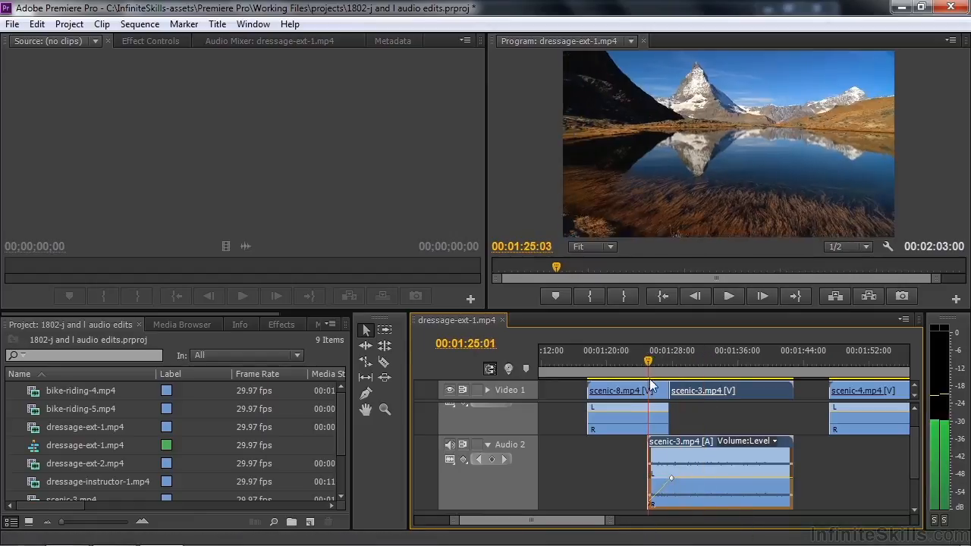
{"action": "key", "text": "space"}
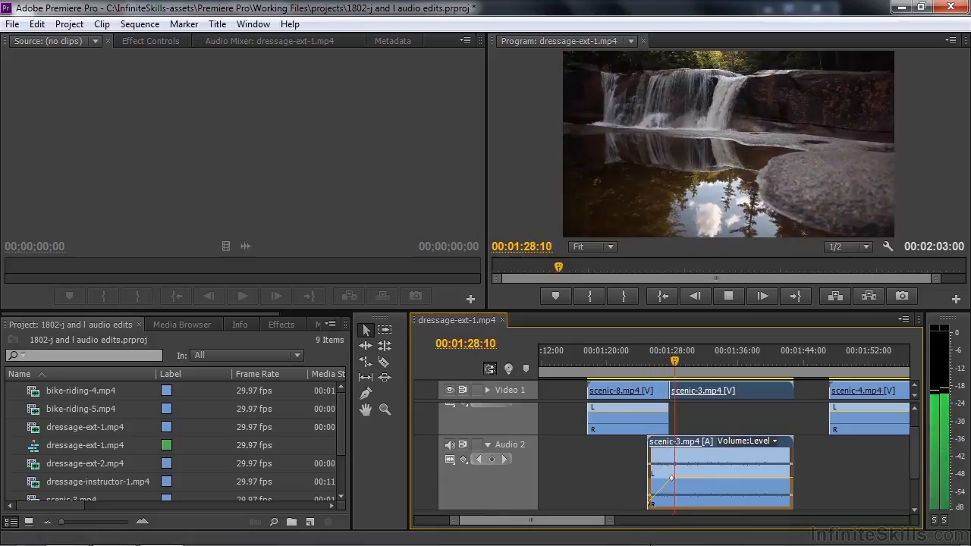
{"action": "key", "text": "space"}
Move the scenic-3.mp4 full-level keyframe to about 00:01:29:12, trim more off its video start, and slide the clip back against scenic-8.mp4
{"action": "left_click_drag", "start_coordinate": [673, 480], "coordinate": [682, 478]}
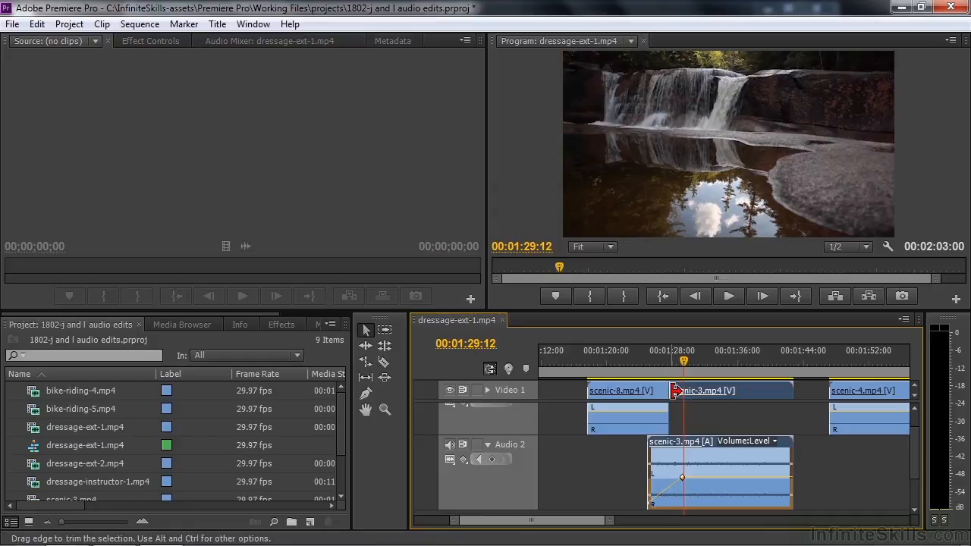
{"action": "left_click_drag", "start_coordinate": [676, 390], "coordinate": [727, 394]}
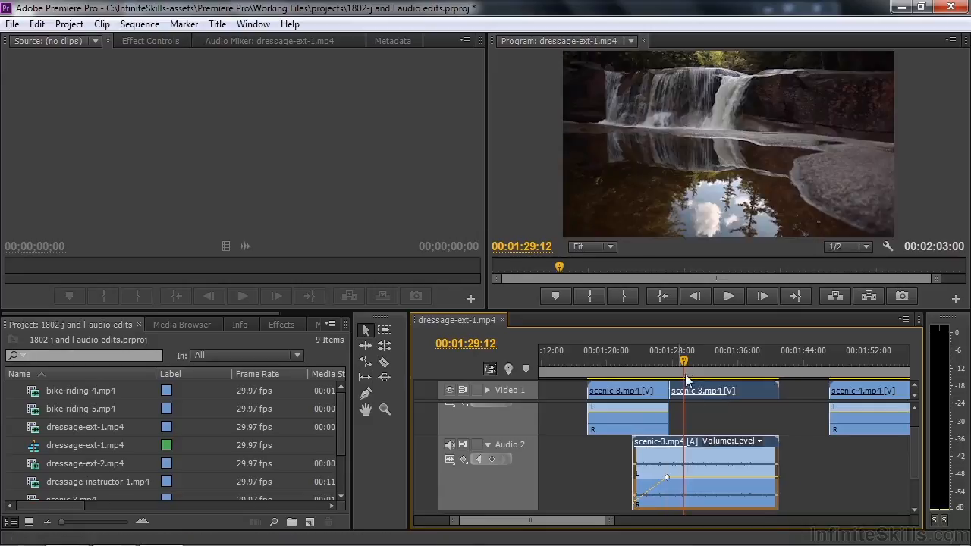
Play the lengthened audio lead-in of scenic-3.mp4 under the end of scenic-8.mp4
{"action": "left_click_drag", "start_coordinate": [687, 359], "coordinate": [631, 387]}
{"action": "key", "text": "space"}
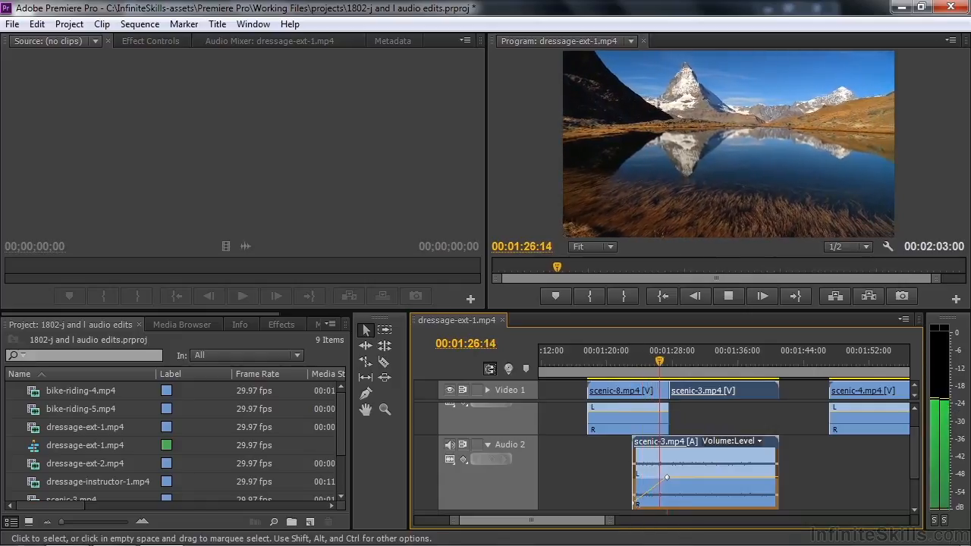
{"action": "key", "text": "space"}
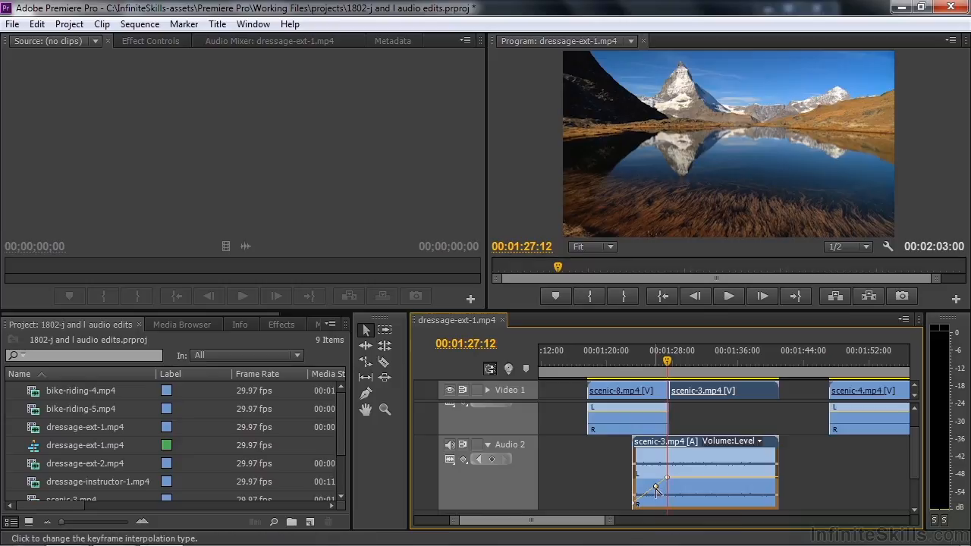
Add a slightly lowered volume keyframe partway through the scenic-3.mp4 fade-in to make its rise more gradual, and play the result
{"action": "left_click", "coordinate": [655, 492], "text": "ctrl"}
{"action": "left_click_drag", "start_coordinate": [655, 494], "coordinate": [657, 489]}
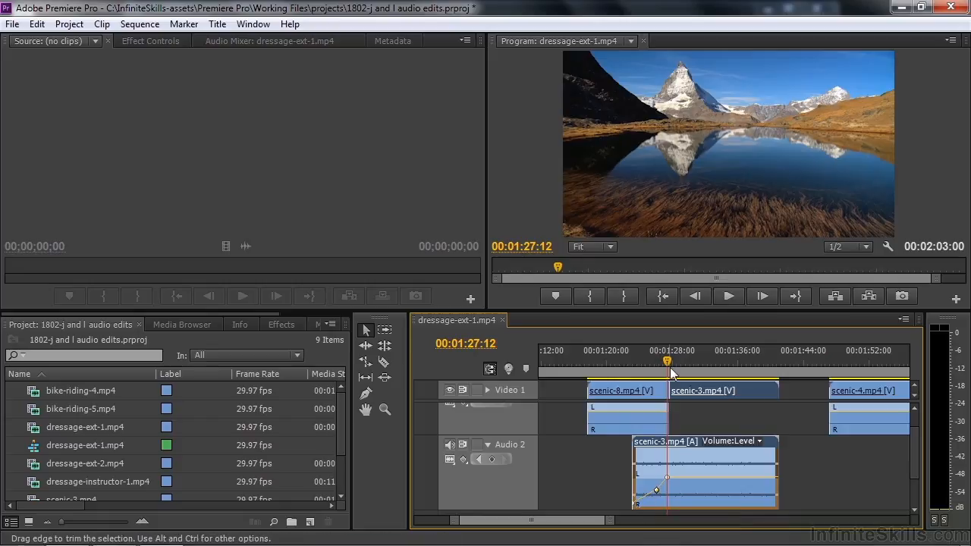
{"action": "left_click_drag", "start_coordinate": [668, 356], "coordinate": [624, 365]}
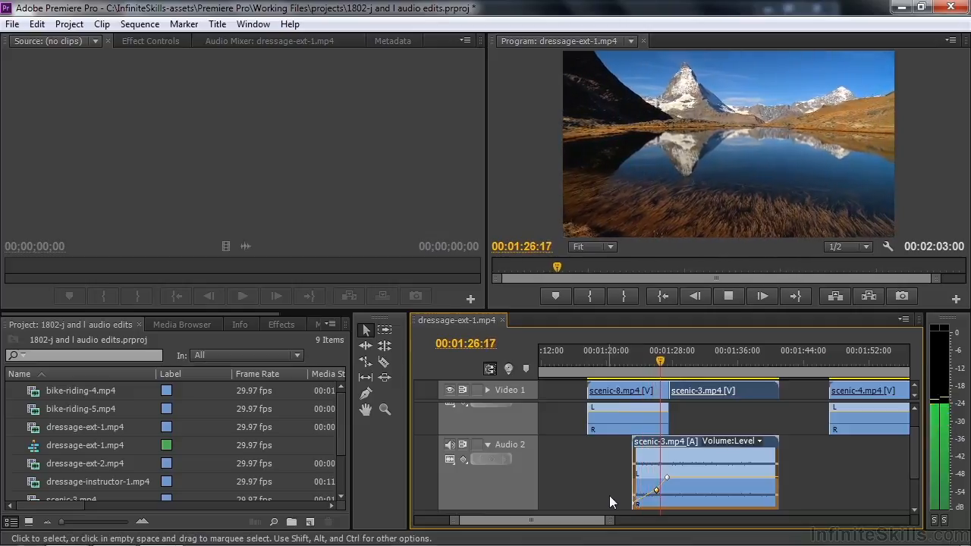
{"action": "key", "text": "space"}
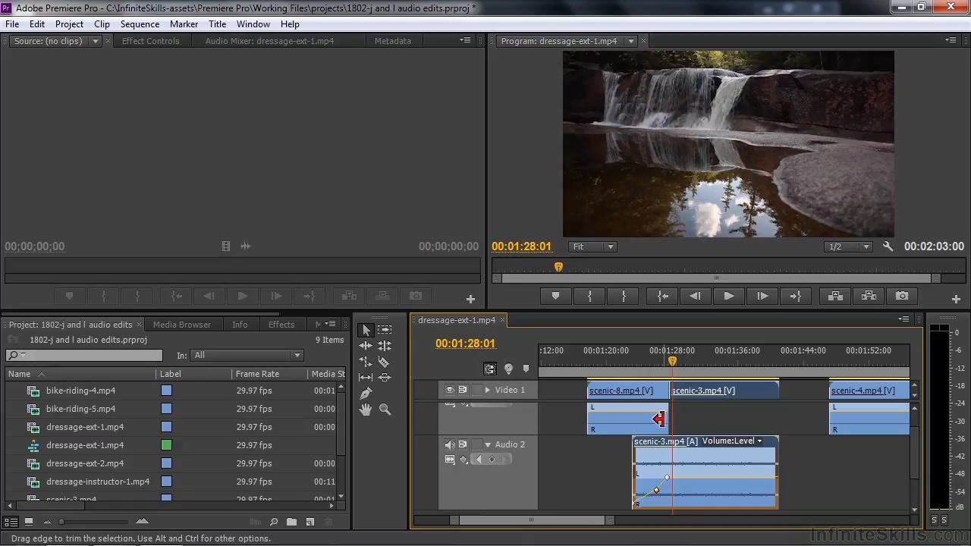
Extend only the scenic-8.mp4 audio slightly past the cut, and fade it out with volume keyframes down to -oo dB at its end
{"action": "left_click_drag", "start_coordinate": [659, 419], "coordinate": [682, 421]}
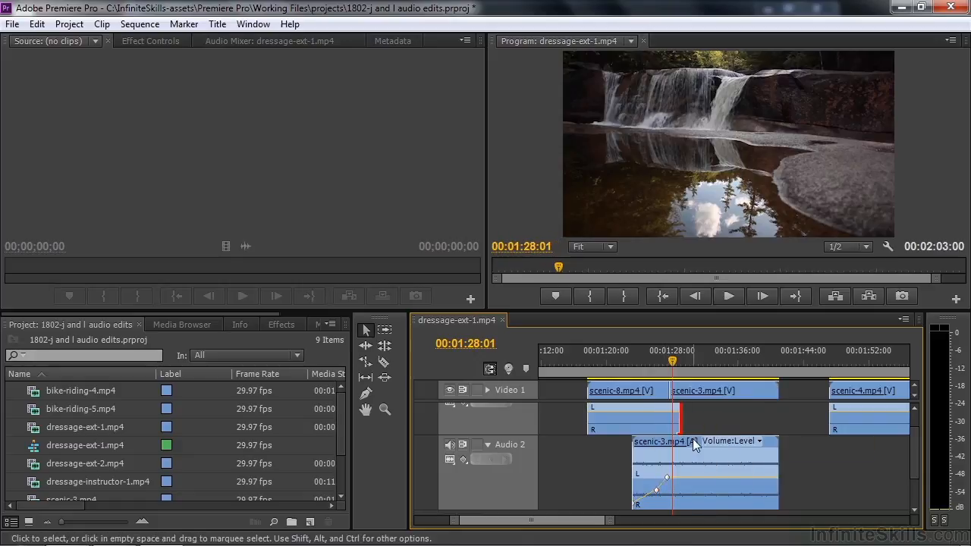
{"action": "left_click", "coordinate": [670, 420]}
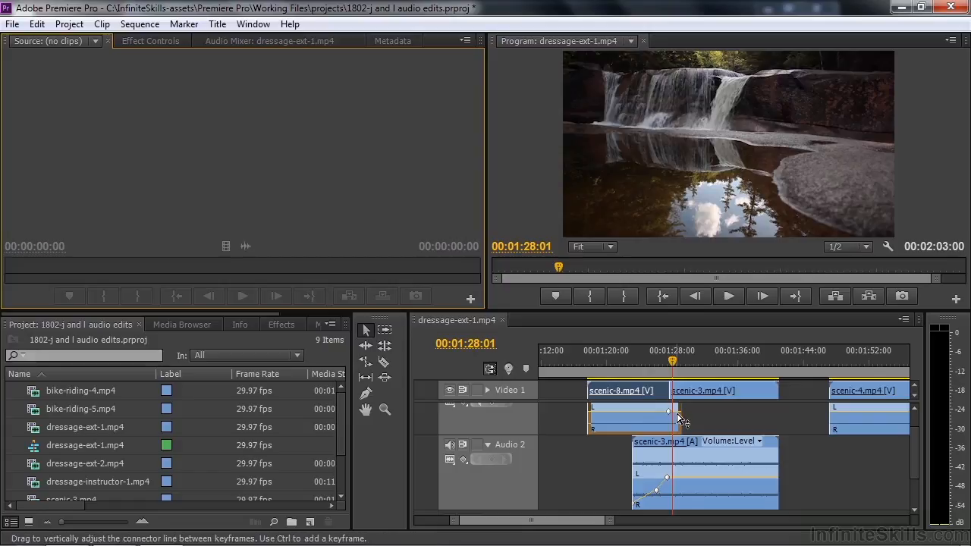
{"action": "left_click", "coordinate": [676, 411], "text": "ctrl"}
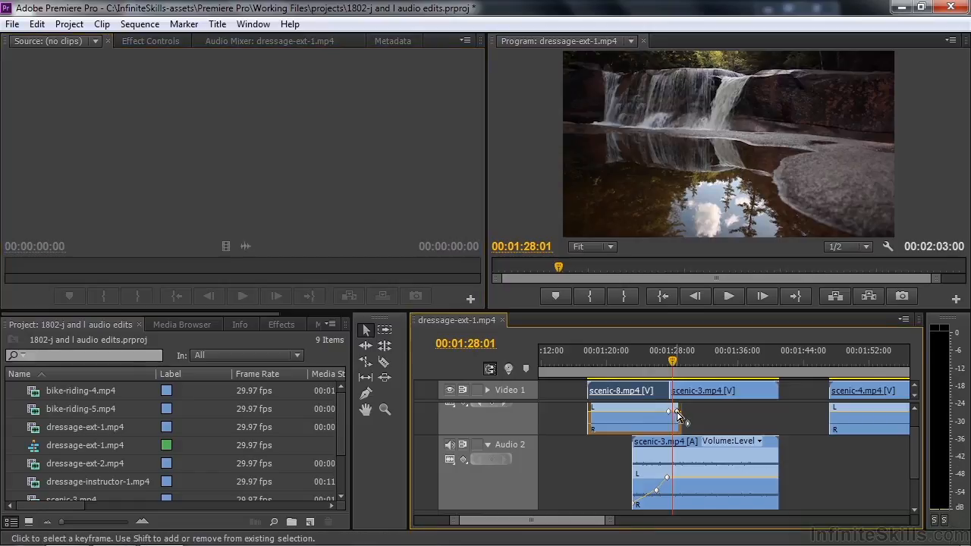
{"action": "left_click_drag", "start_coordinate": [677, 412], "coordinate": [681, 430]}
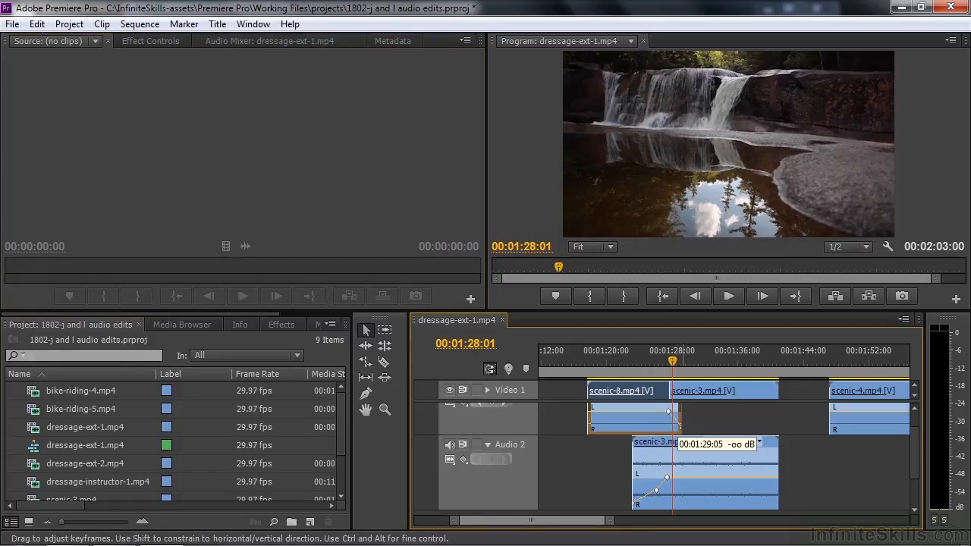
Play the transition from scenic-8.mp4 to scenic-3.mp4 to check the overlapping audio fades
{"action": "left_click_drag", "start_coordinate": [677, 360], "coordinate": [660, 365]}
{"action": "key", "text": "space"}
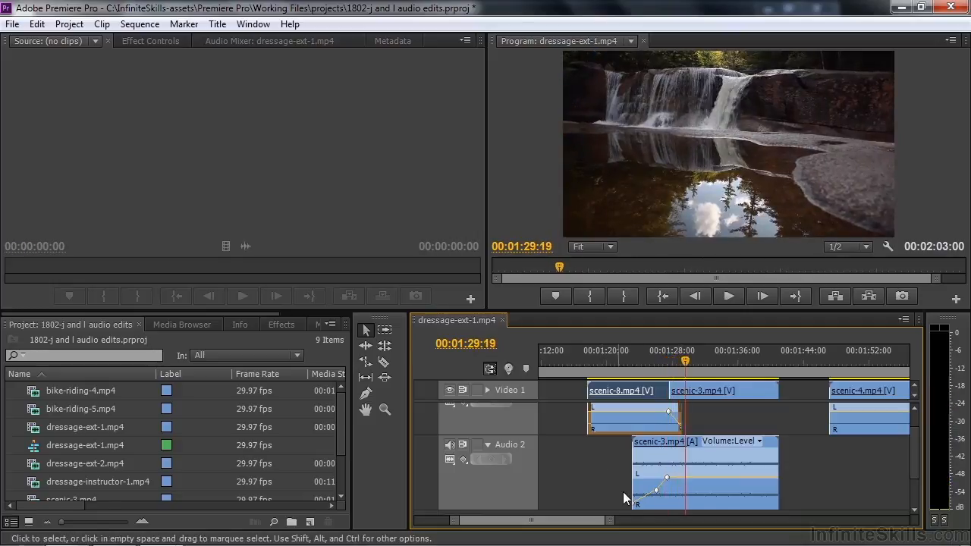
{"action": "key", "text": "space"}
Fade out the end of the scenic-3.mp4 audio with volume keyframes, full level at 00:01:38:07 and silent at the clip's end
{"action": "left_click_drag", "start_coordinate": [686, 363], "coordinate": [761, 362]}
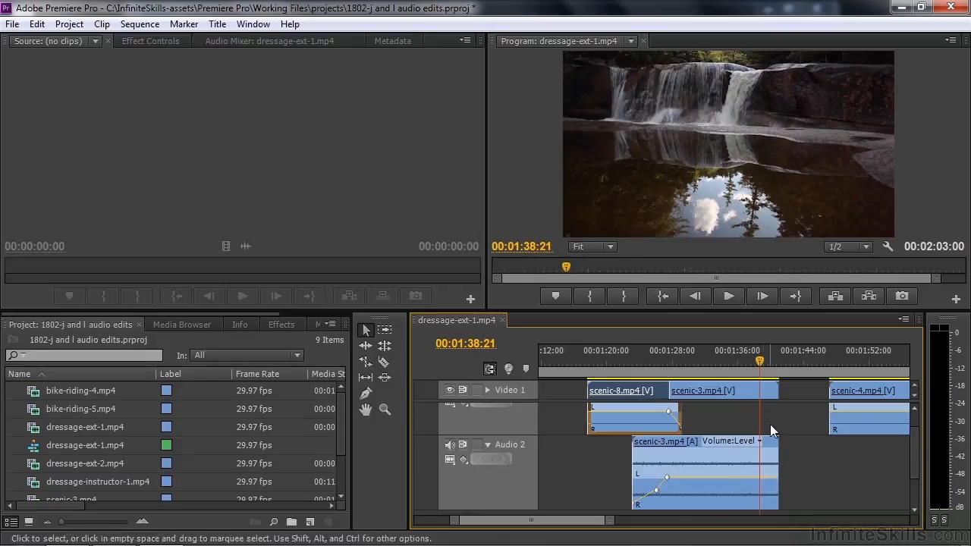
{"action": "left_click_drag", "start_coordinate": [762, 358], "coordinate": [759, 361]}
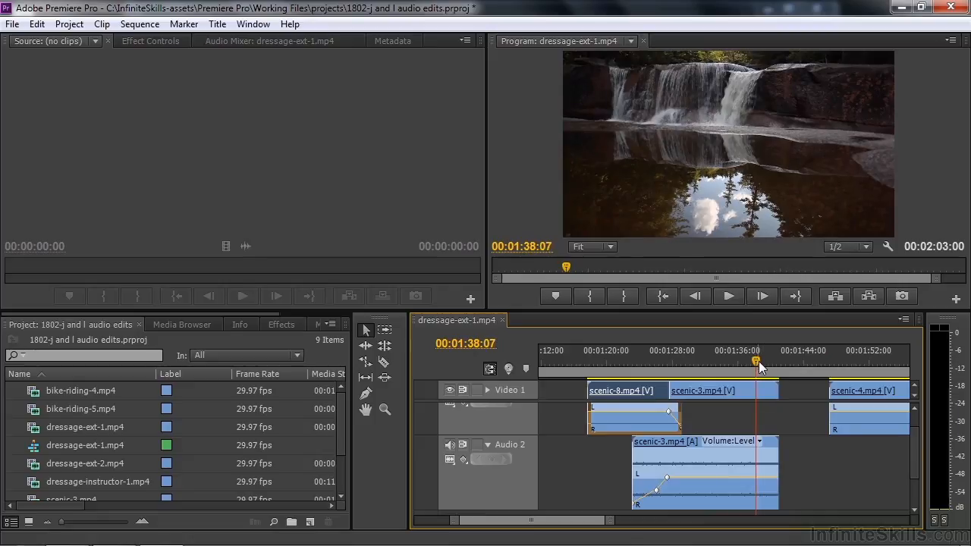
{"action": "left_click", "coordinate": [756, 478], "text": "ctrl"}
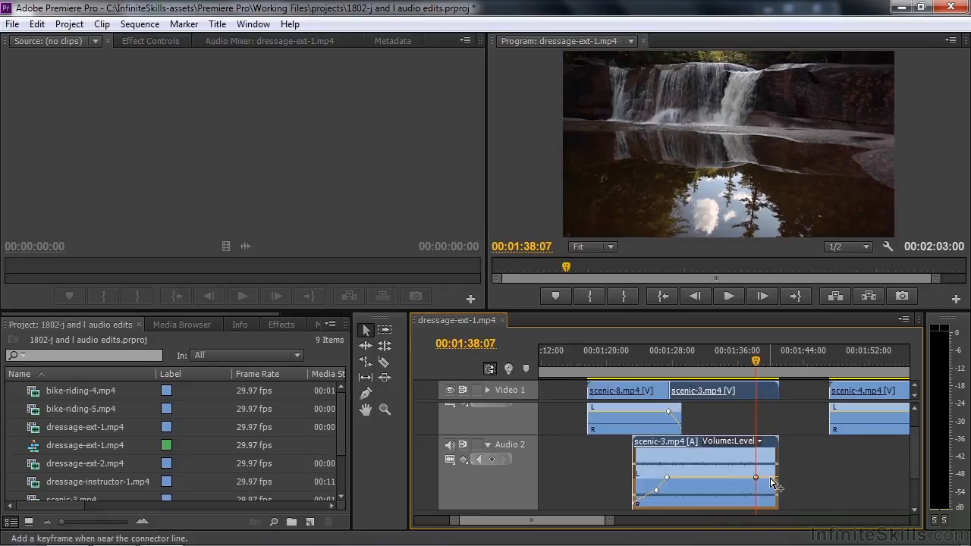
{"action": "left_click_drag", "start_coordinate": [770, 478], "coordinate": [775, 505]}
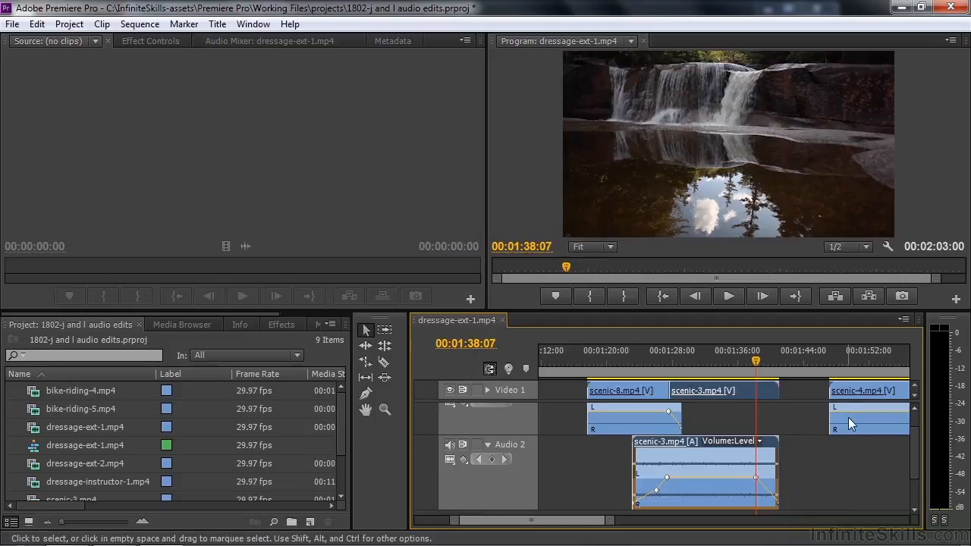
Butt scenic-4.mp4 against the end of the scenic-3.mp4 video, and add a volume keyframe at about -4.43 dB within the scenic-3.mp4 audio fade-out
{"action": "left_click_drag", "start_coordinate": [871, 390], "coordinate": [799, 390]}
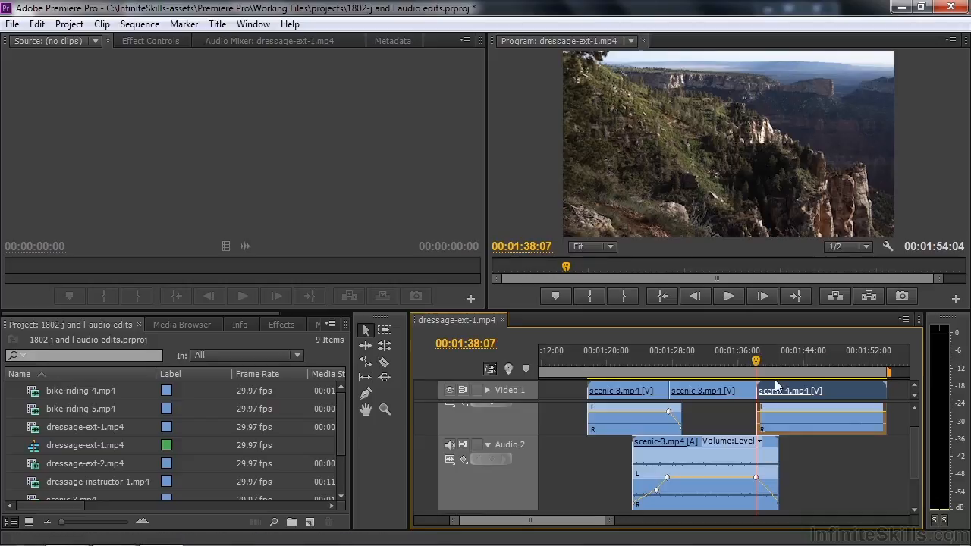
{"action": "left_click", "coordinate": [761, 498]}
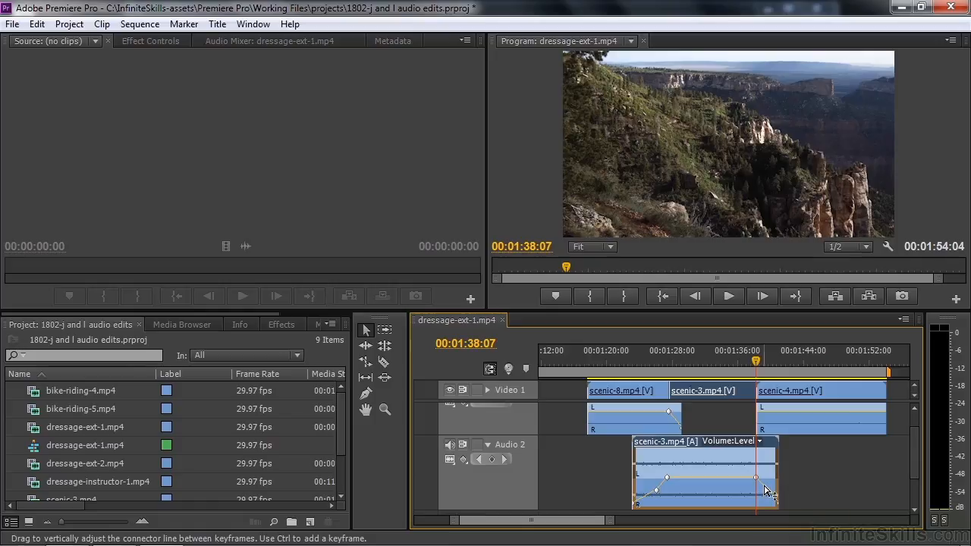
{"action": "left_click", "coordinate": [766, 493], "text": "ctrl"}
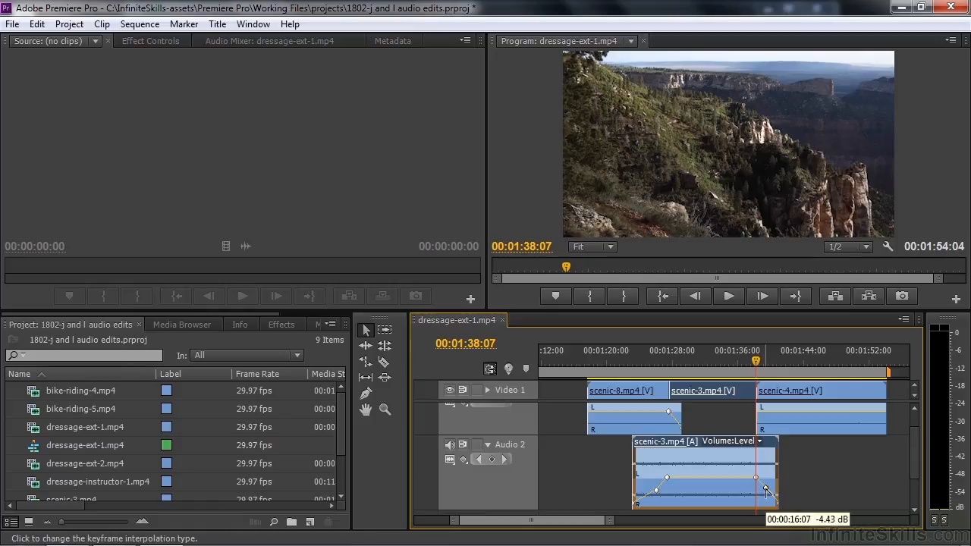
Move the keyframe that starts the scenic-3.mp4 audio fade-out earlier, to about 00:01:37:04, and play the cut to scenic-4.mp4
{"action": "left_click_drag", "start_coordinate": [766, 492], "coordinate": [754, 475]}
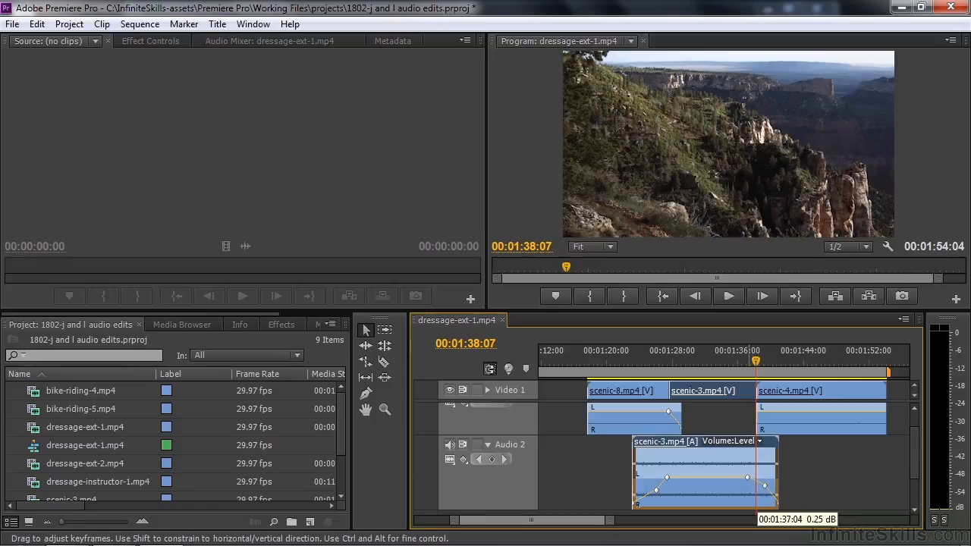
{"action": "mouse_move", "coordinate": [748, 364]}
{"action": "left_mouse_down"}
{"action": "mouse_move", "coordinate": [762, 369]}
{"action": "mouse_move", "coordinate": [748, 373]}
{"action": "mouse_move", "coordinate": [757, 360]}
{"action": "mouse_move", "coordinate": [752, 367]}
{"action": "mouse_move", "coordinate": [771, 369]}
{"action": "mouse_move", "coordinate": [747, 383]}
{"action": "left_mouse_up"}
{"action": "key", "text": "space"}
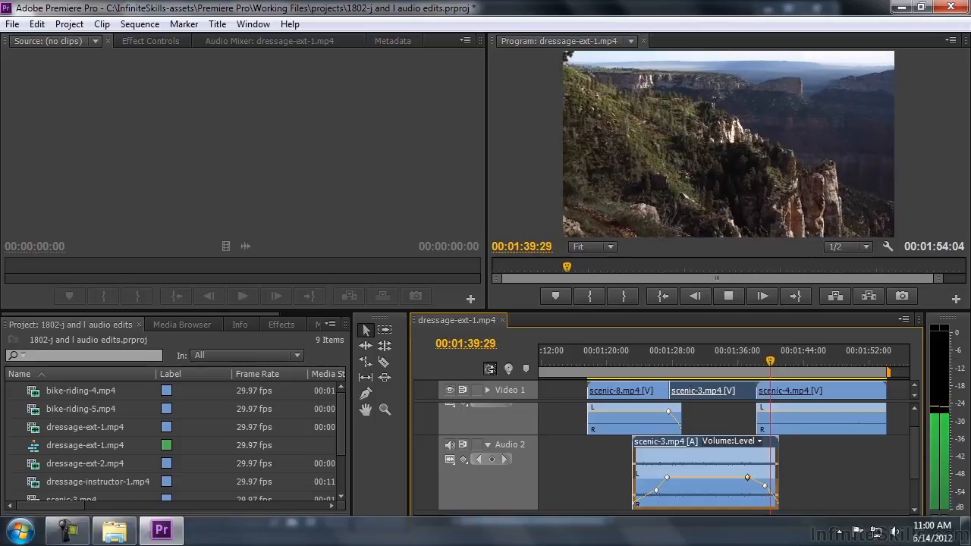
{"action": "key", "text": "space"}
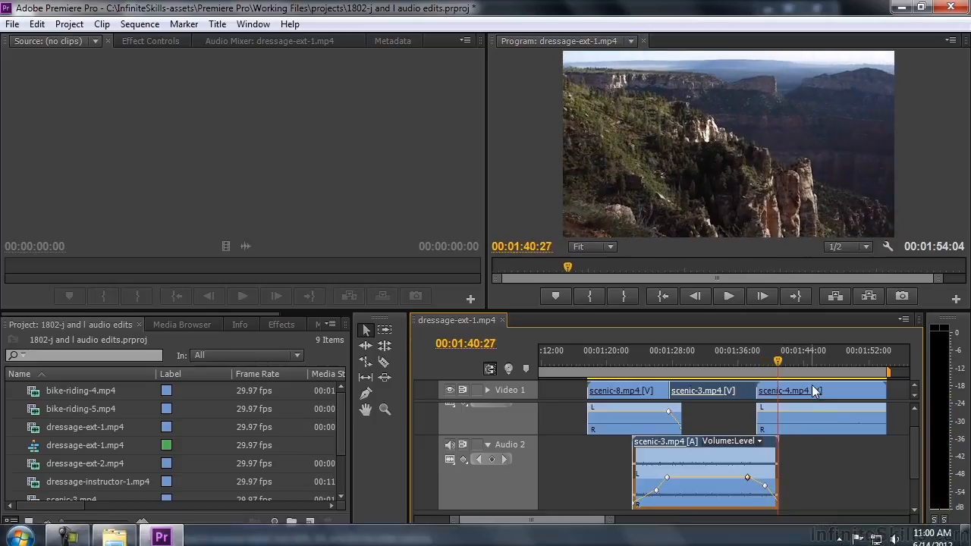
Try a J-cut by trimming only the start of the scenic-4.mp4 video and closing the gap, and undo the attempt
{"action": "left_click", "coordinate": [760, 391]}
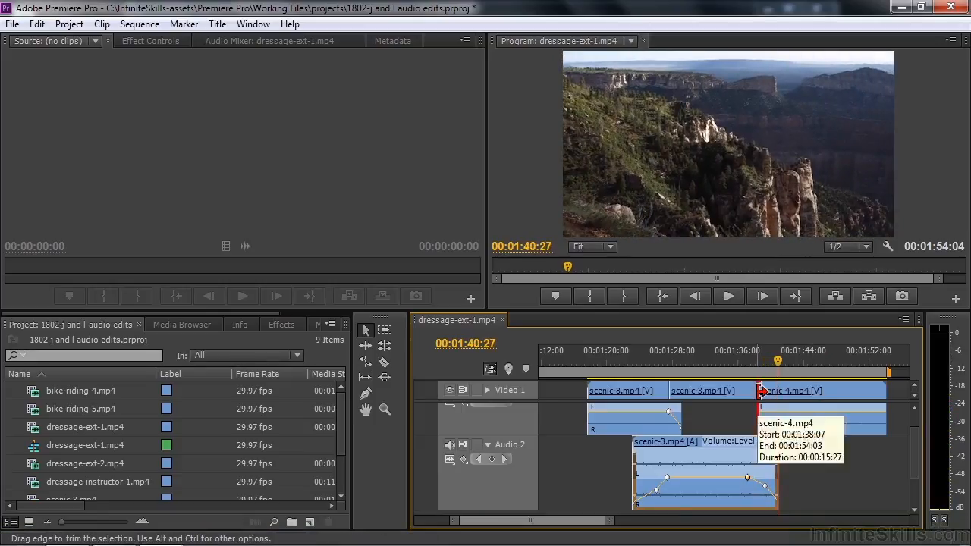
{"action": "left_click_drag", "start_coordinate": [762, 390], "coordinate": [769, 391]}
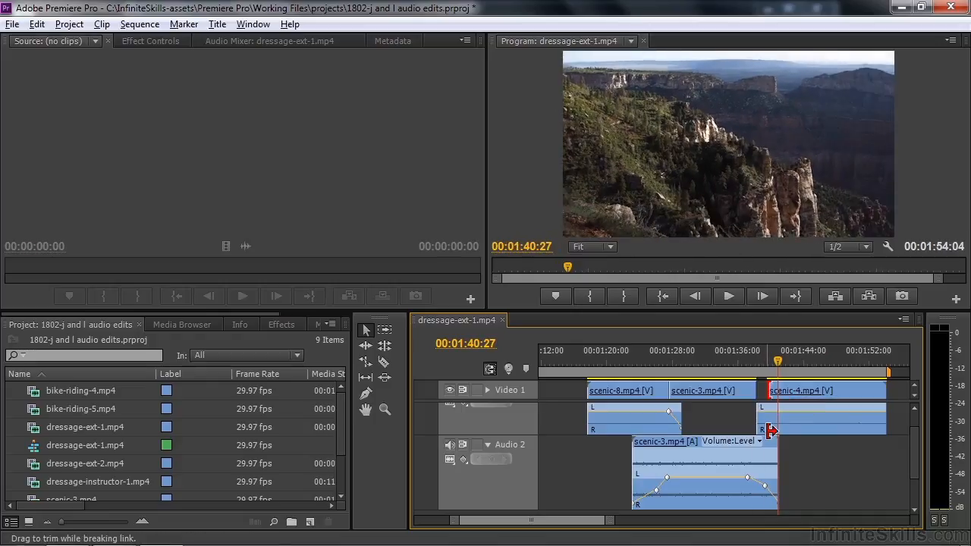
{"action": "left_click_drag", "start_coordinate": [830, 390], "coordinate": [737, 380]}
{"action": "key", "text": "space"}
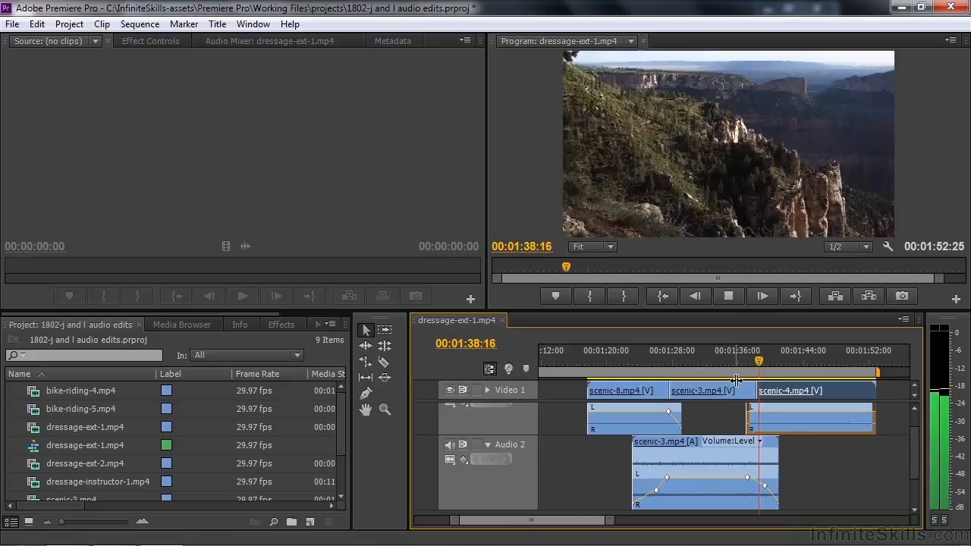
{"action": "key", "text": "space"}
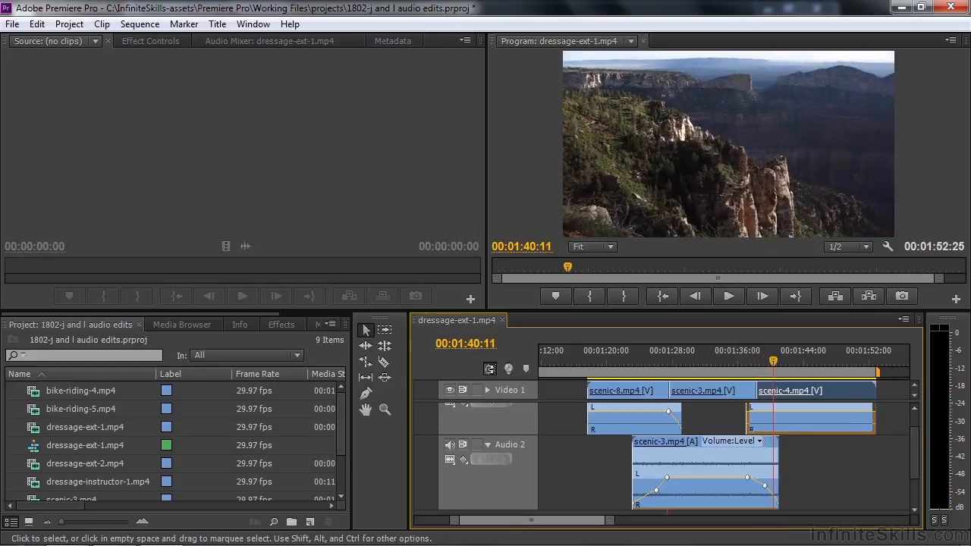
{"action": "key", "text": "ctrl+z"}
{"action": "key", "text": "ctrl+z"}
{"action": "key", "text": "ctrl+z"}
Shift the full-level keyframe starting the scenic-3.mp4 audio fade-out slightly ahead of the cut to scenic-4.mp4, and play the transition
{"action": "left_click_drag", "start_coordinate": [773, 360], "coordinate": [758, 365]}
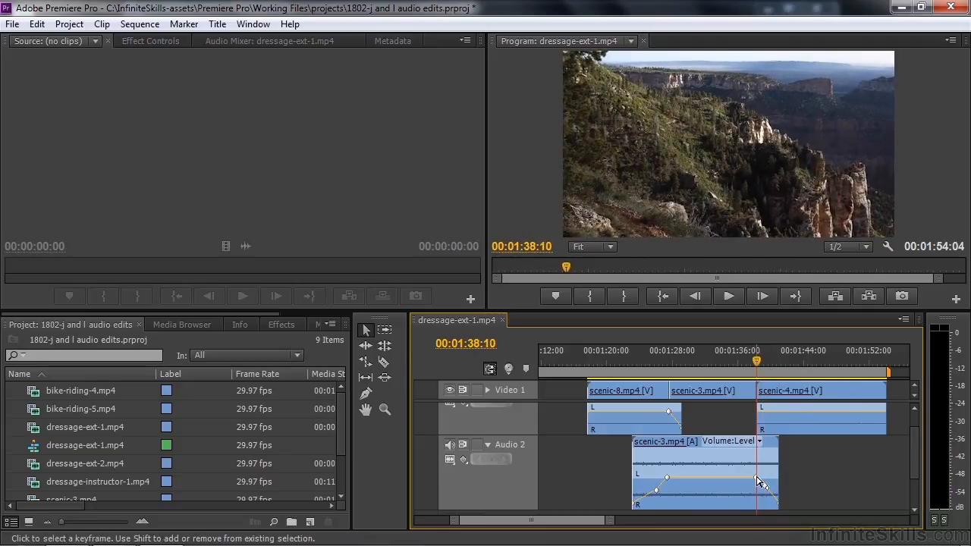
{"action": "left_click_drag", "start_coordinate": [756, 477], "coordinate": [752, 477]}
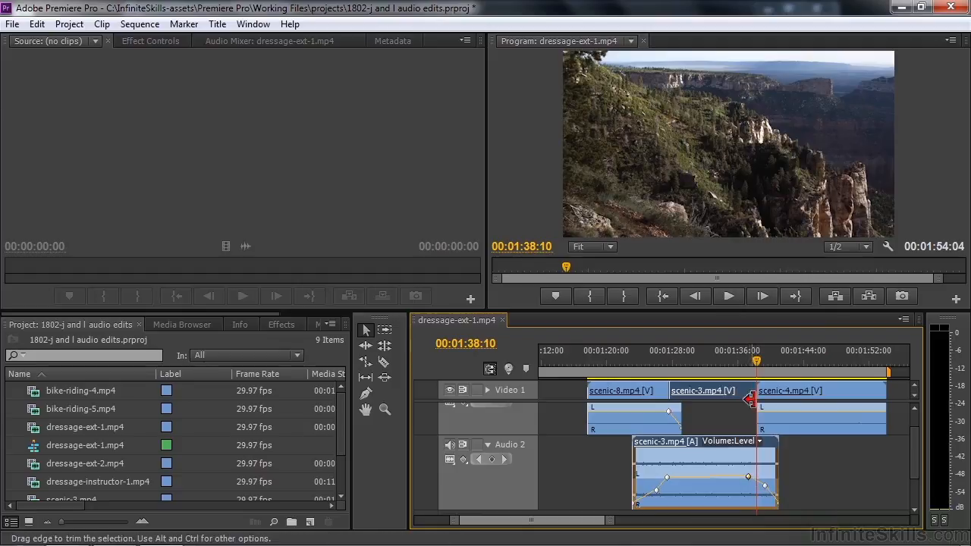
{"action": "left_click_drag", "start_coordinate": [758, 365], "coordinate": [741, 368]}
{"action": "key", "text": "space"}
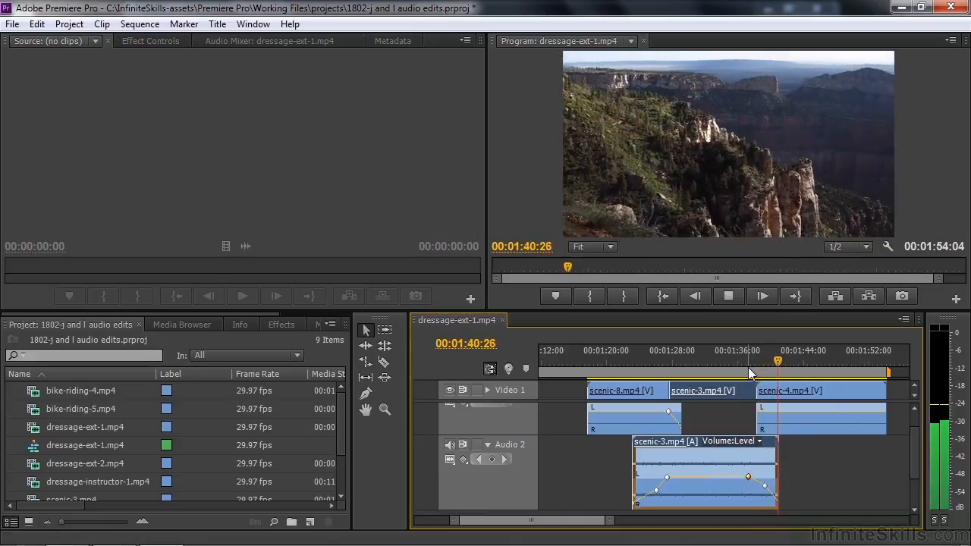
{"action": "key", "text": "space"}
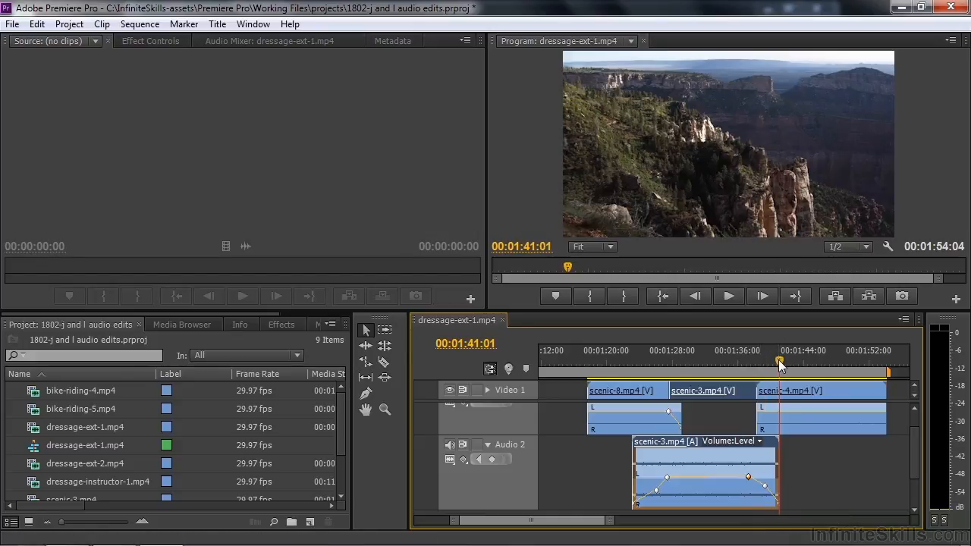
{"action": "left_click_drag", "start_coordinate": [780, 366], "coordinate": [749, 357]}
{"action": "key", "text": "space"}
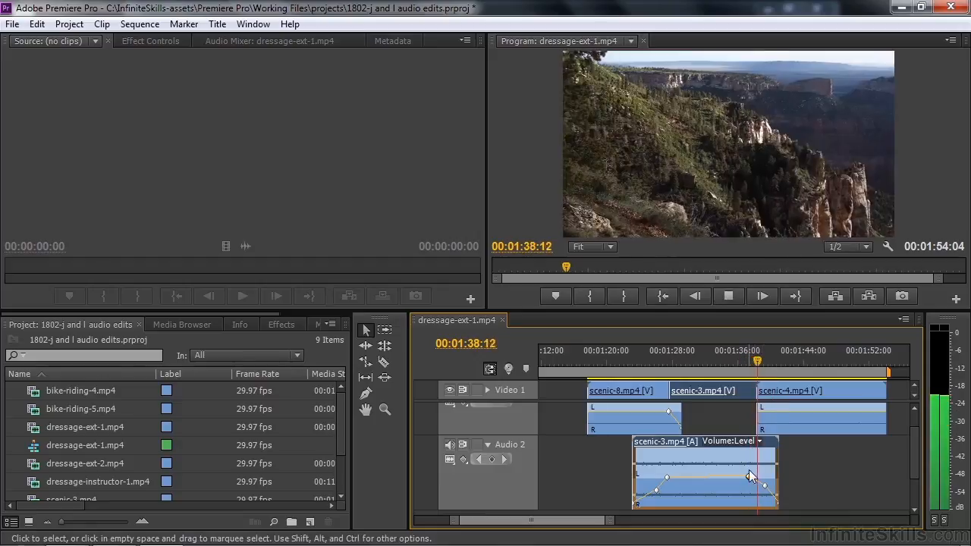
{"action": "key", "text": "space"}
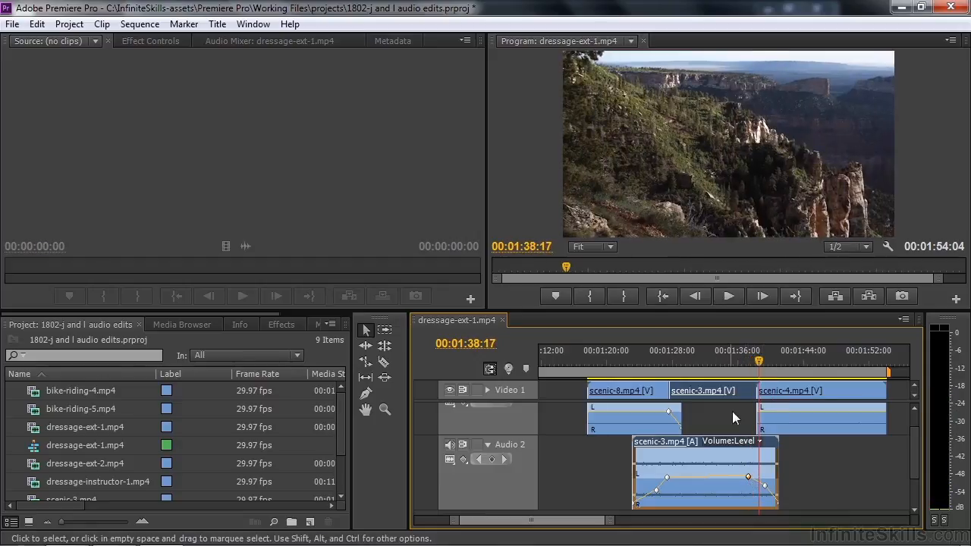
Apply the default Cross Dissolve at the video cut between scenic-8.mp4 and scenic-3.mp4, and play it
{"action": "left_click_drag", "start_coordinate": [759, 363], "coordinate": [670, 358]}
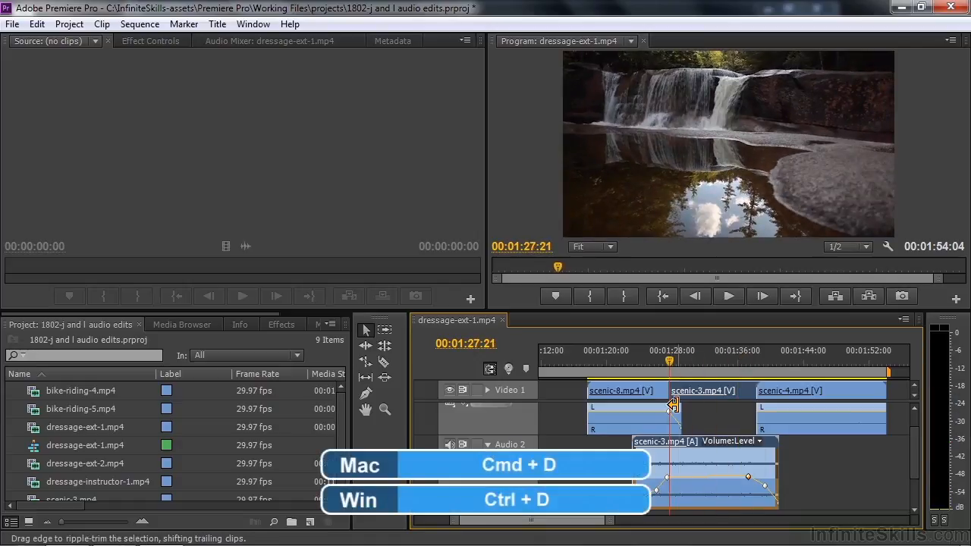
{"action": "key", "text": "ctrl+d"}
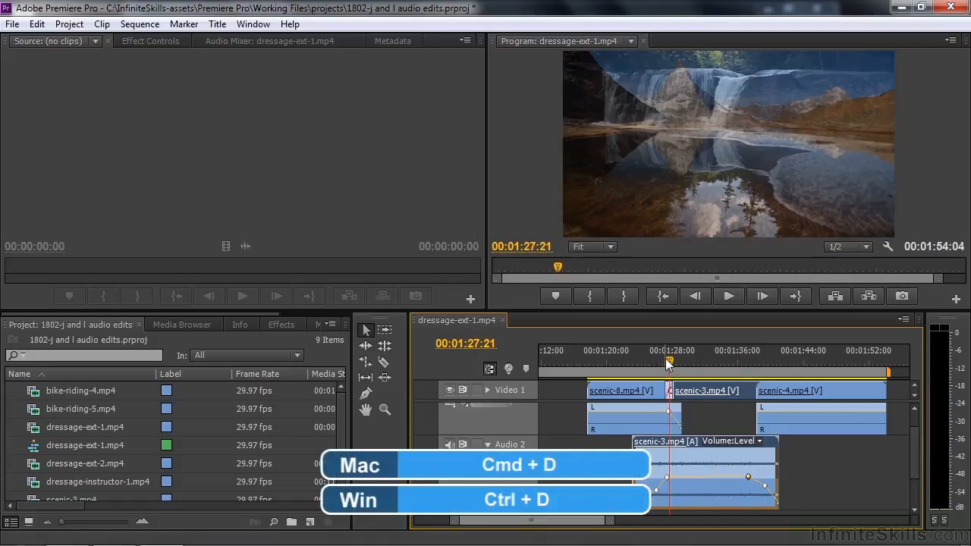
{"action": "key", "text": "space"}
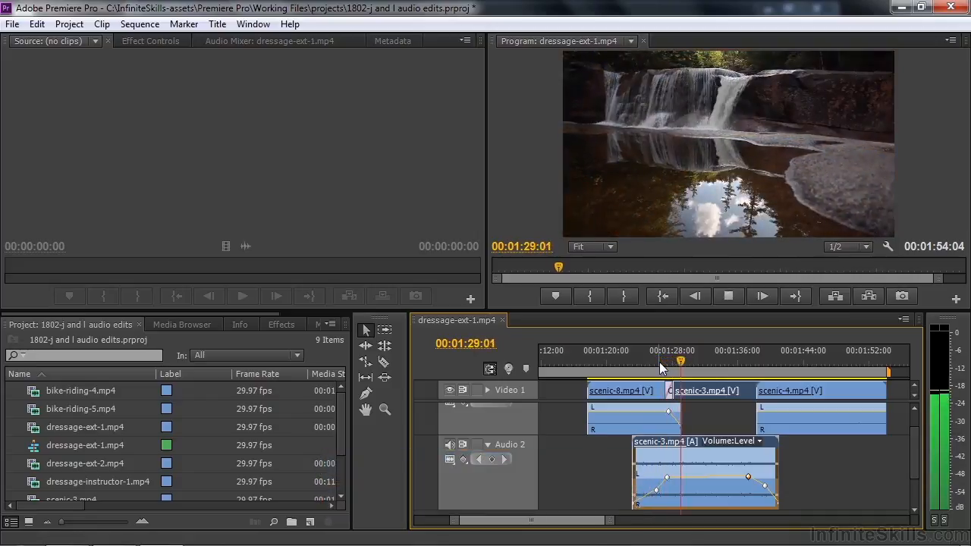
{"action": "key", "text": "space"}
Apply a one-second Cross Dissolve at the video cut between scenic-3.mp4 and scenic-4.mp4, and play the transition
{"action": "left_click_drag", "start_coordinate": [692, 359], "coordinate": [754, 359]}
{"action": "key", "text": "ctrl+d"}
{"action": "key", "text": "space"}
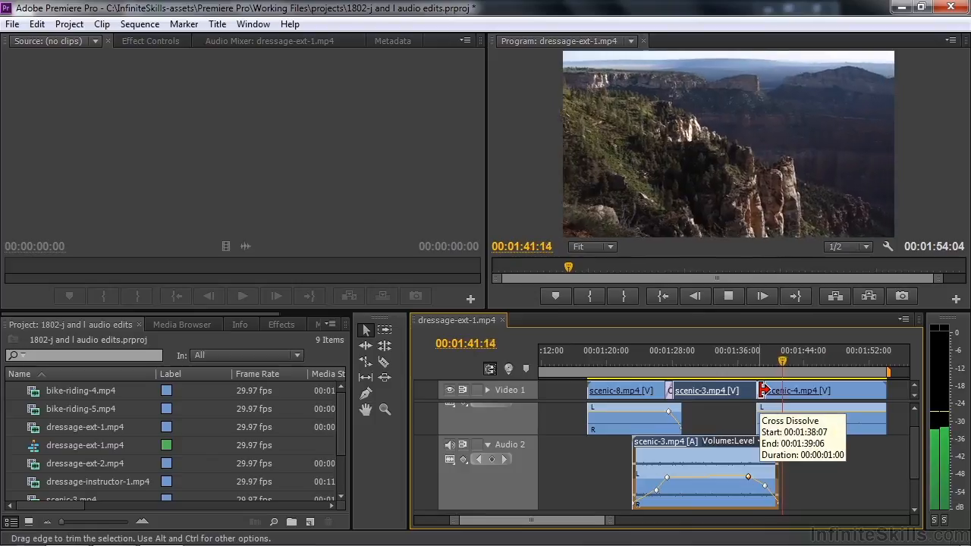
{"action": "key", "text": "space"}
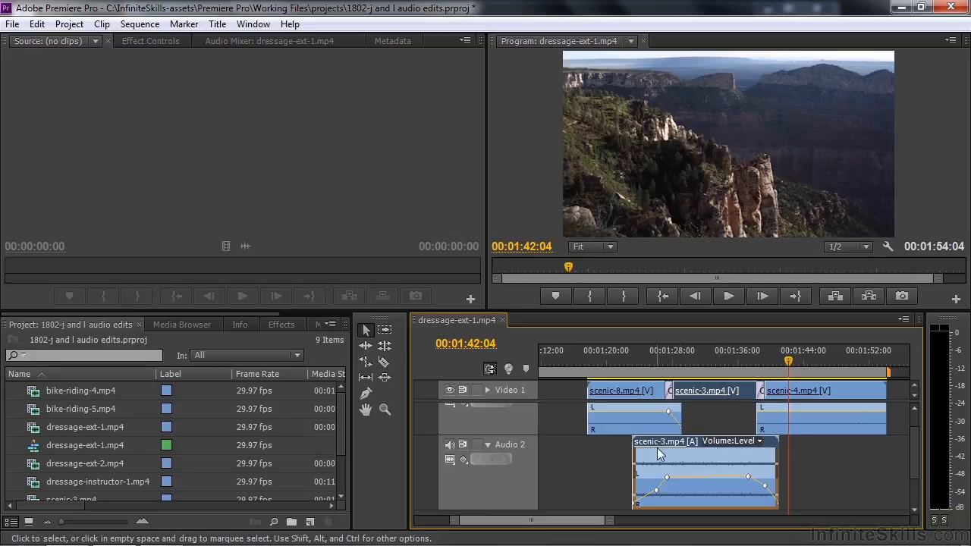
{"action": "left_click", "coordinate": [612, 388]}
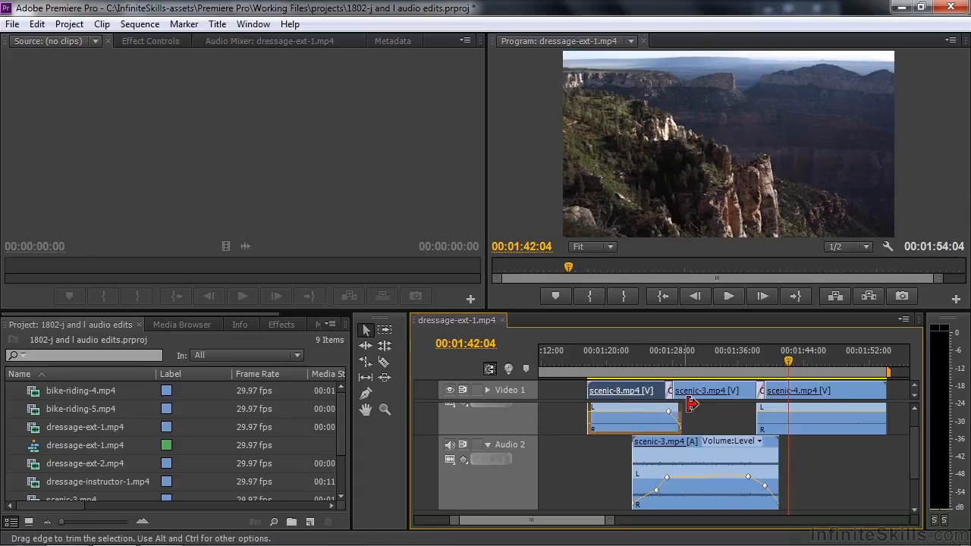
{"action": "left_click", "coordinate": [782, 418]}
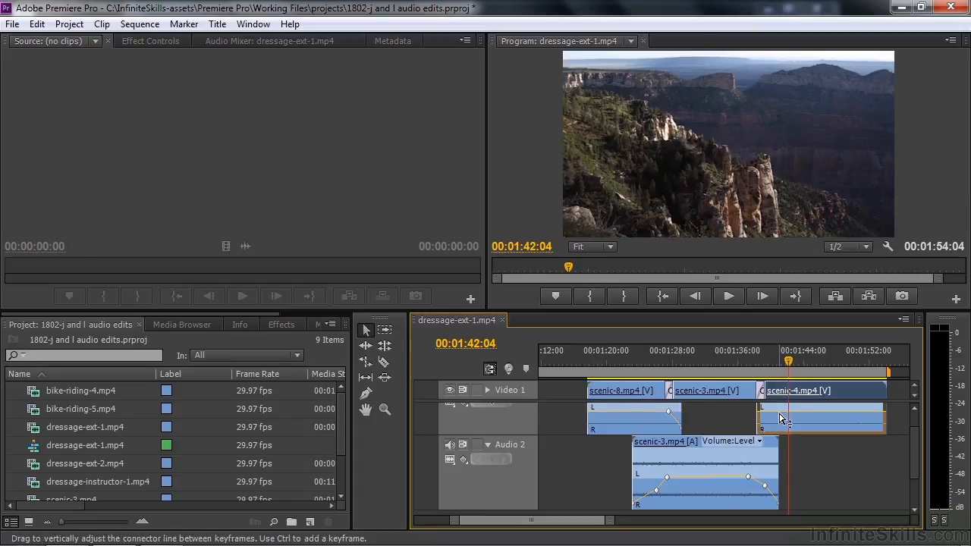